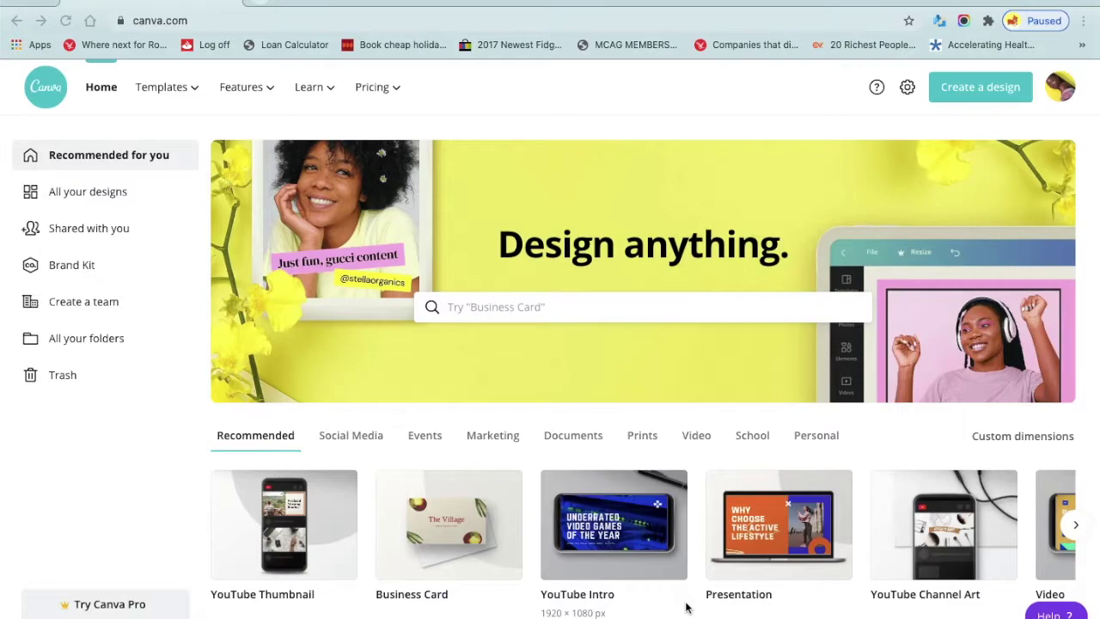
Step: Search 'thumbnail', choose YouTube Thumbnail, and browse the template results
left_click(515, 307)
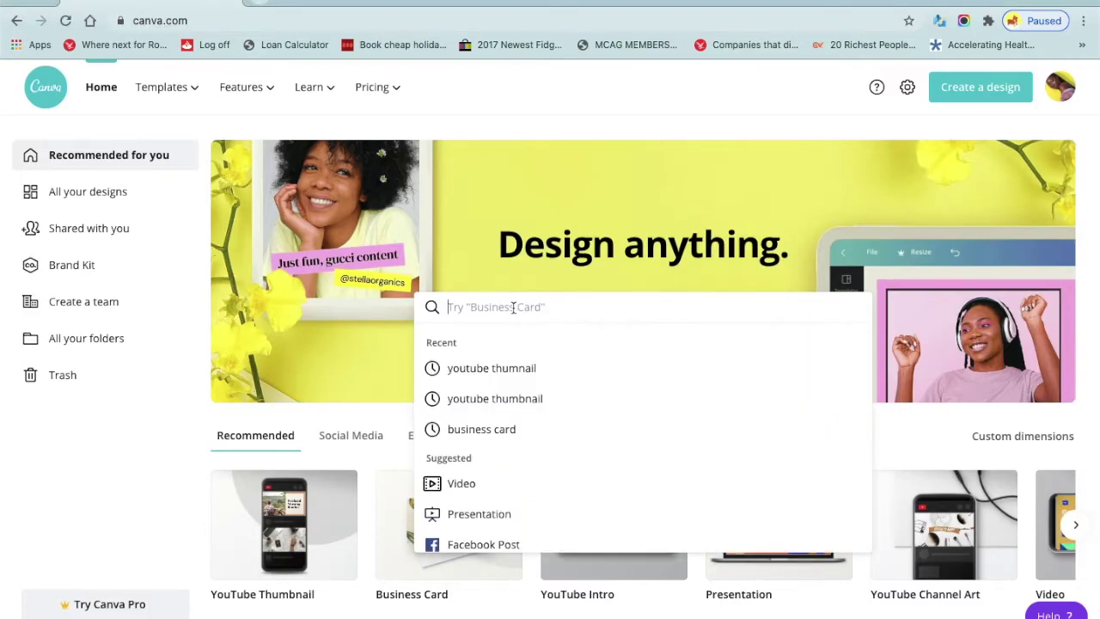
type("thubn")
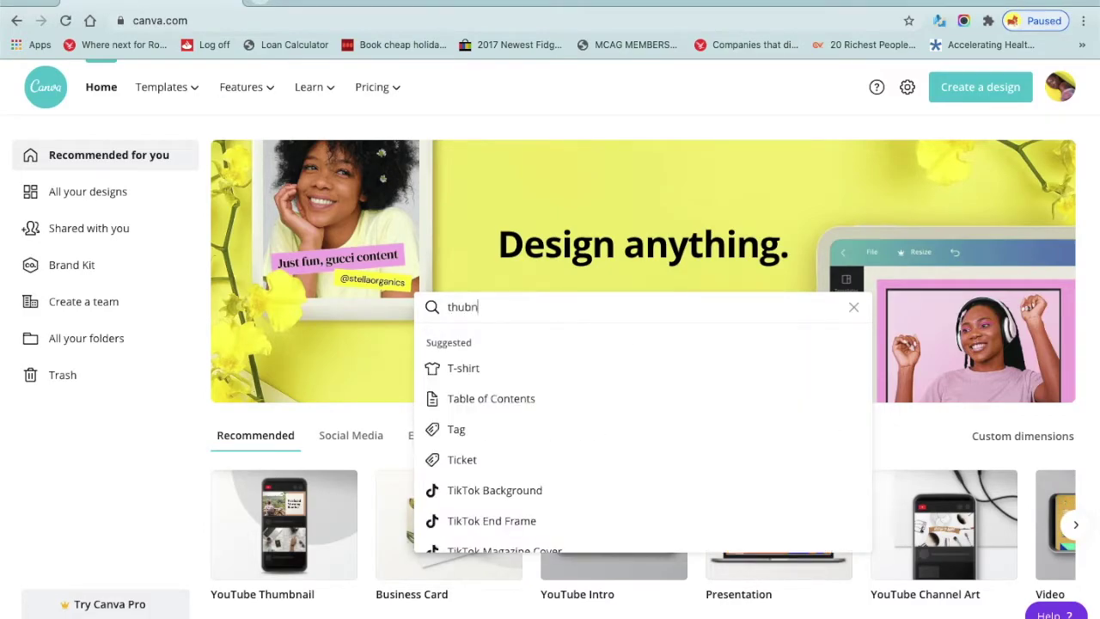
key("BackSpace")
key("BackSpace")
type("mbnail")
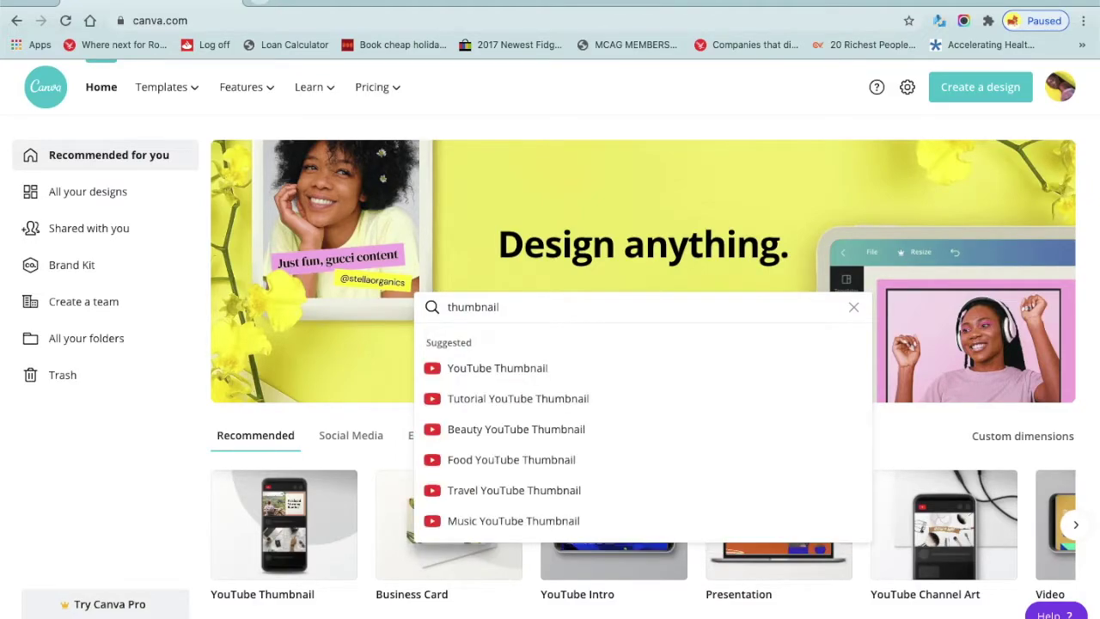
left_click(507, 372)
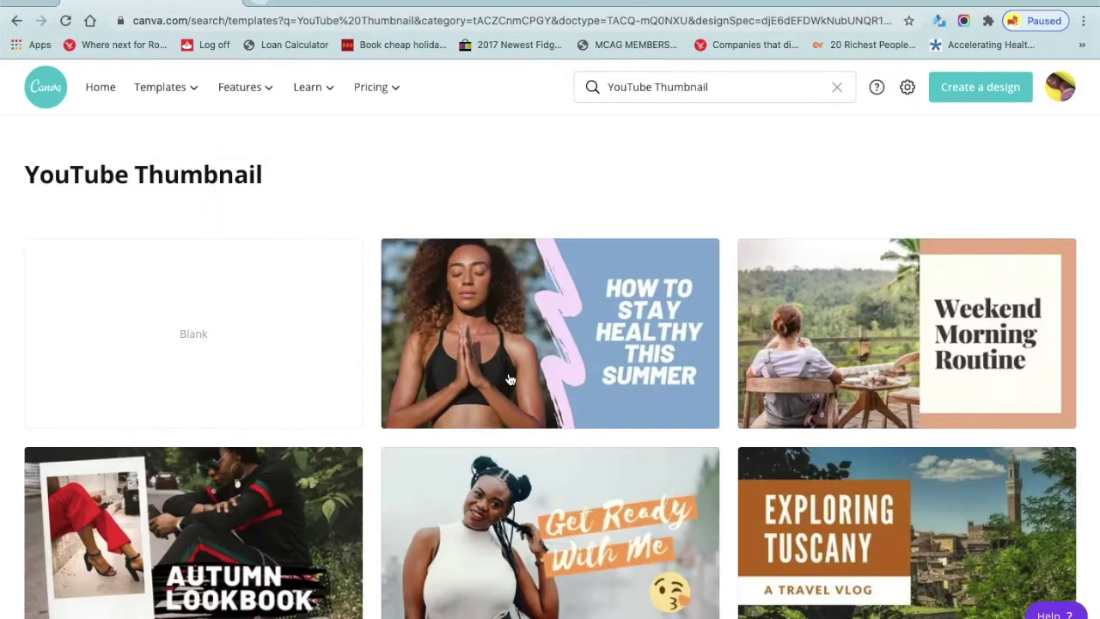
scroll(481, 370, "down", 3)
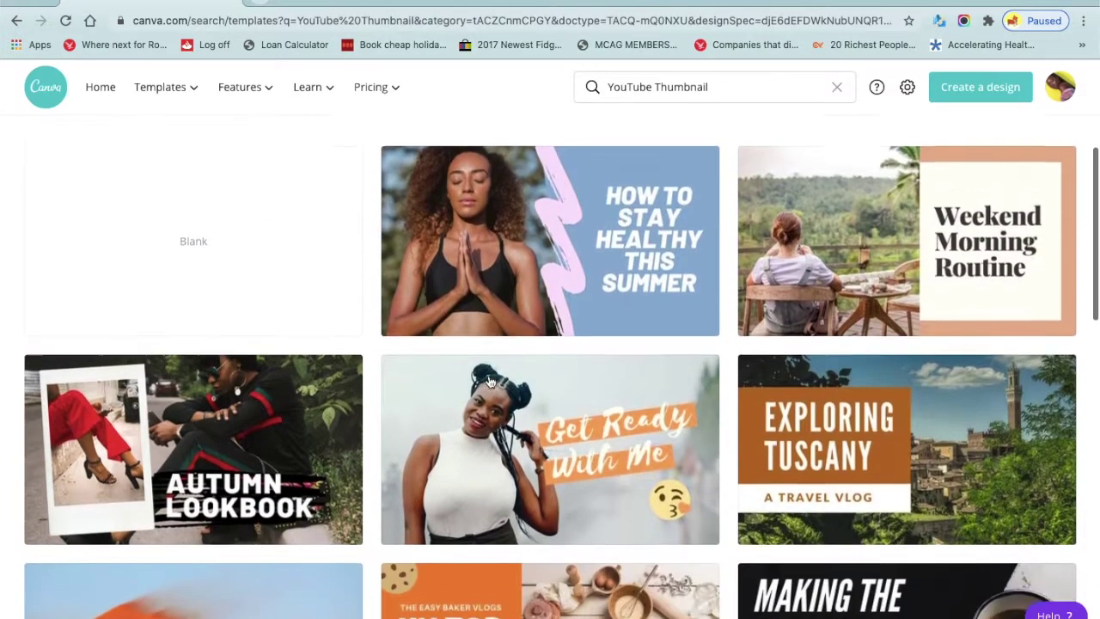
scroll(508, 401, "down", 5)
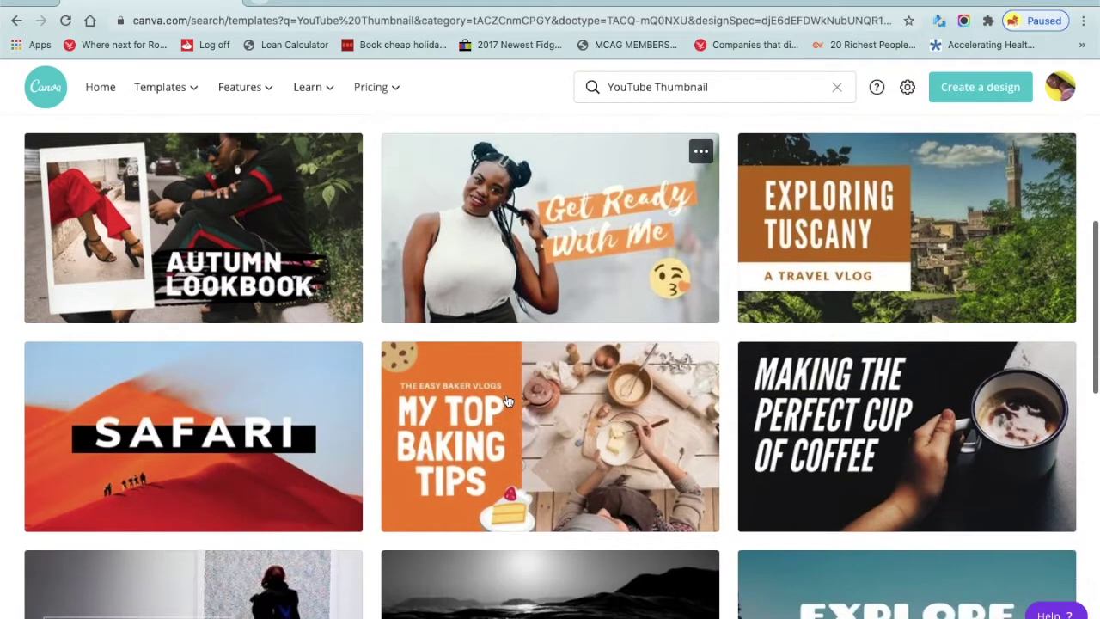
scroll(508, 401, "down", 7)
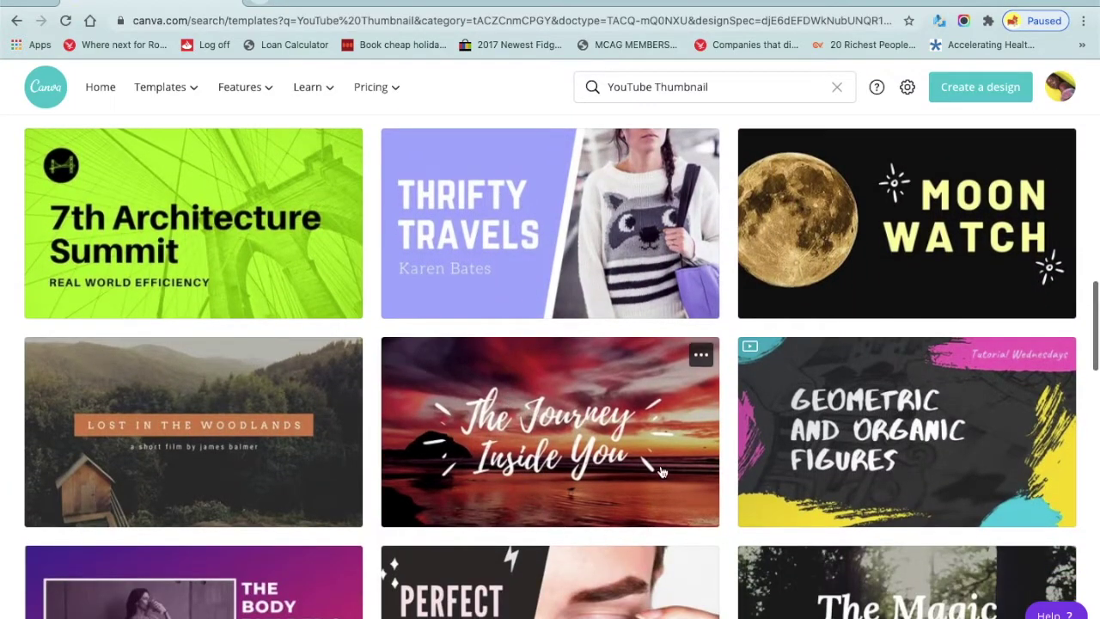
scroll(541, 378, "up", 8)
scroll(548, 371, "up", 6)
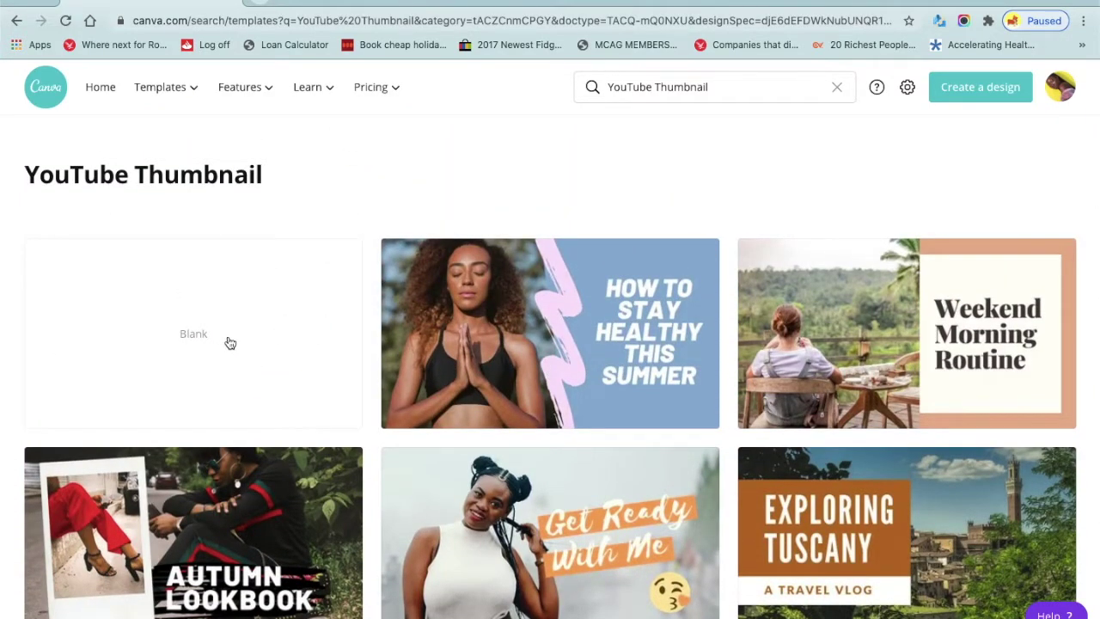
Step: Start a blank YouTube Thumbnail design, browse the For you and Music template rows, then show Uploads
left_click(228, 342)
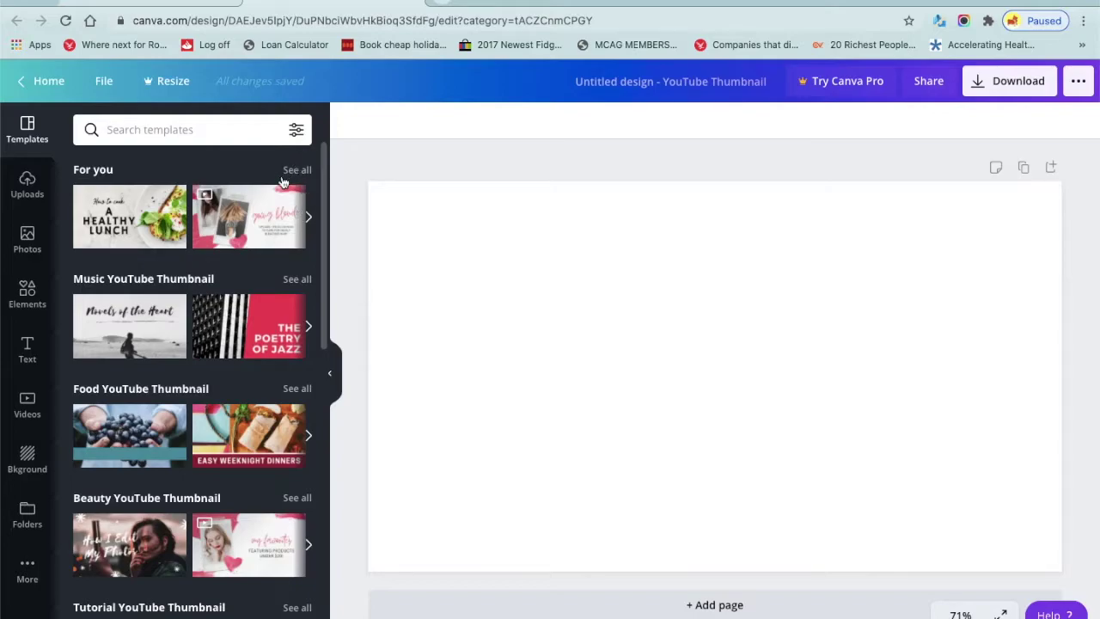
left_click(308, 218)
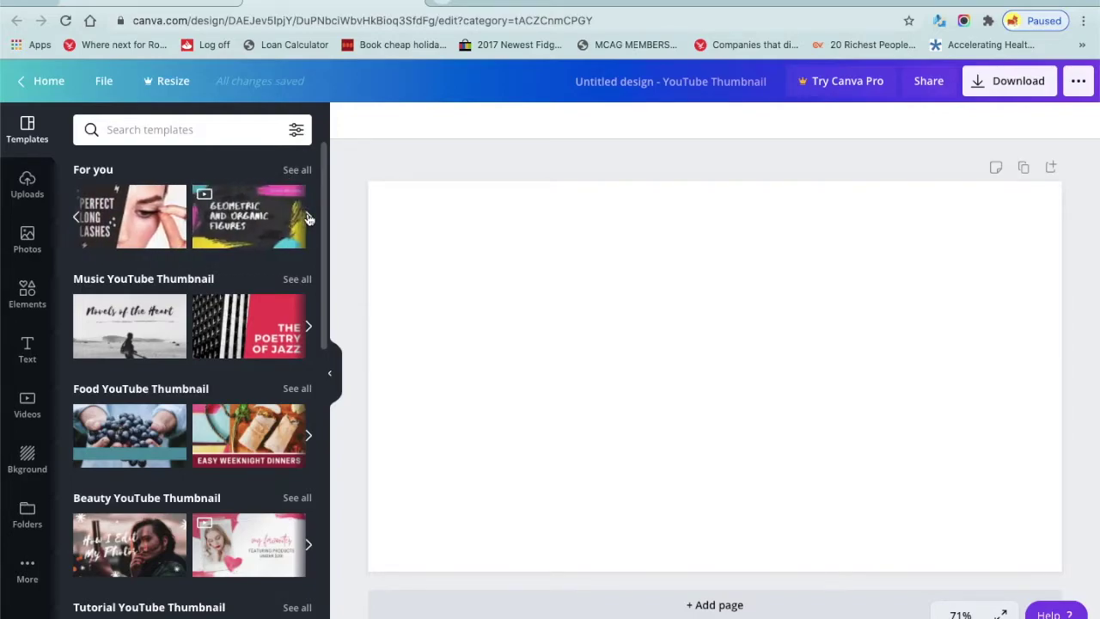
left_click(309, 332)
scroll(227, 415, "down", 3)
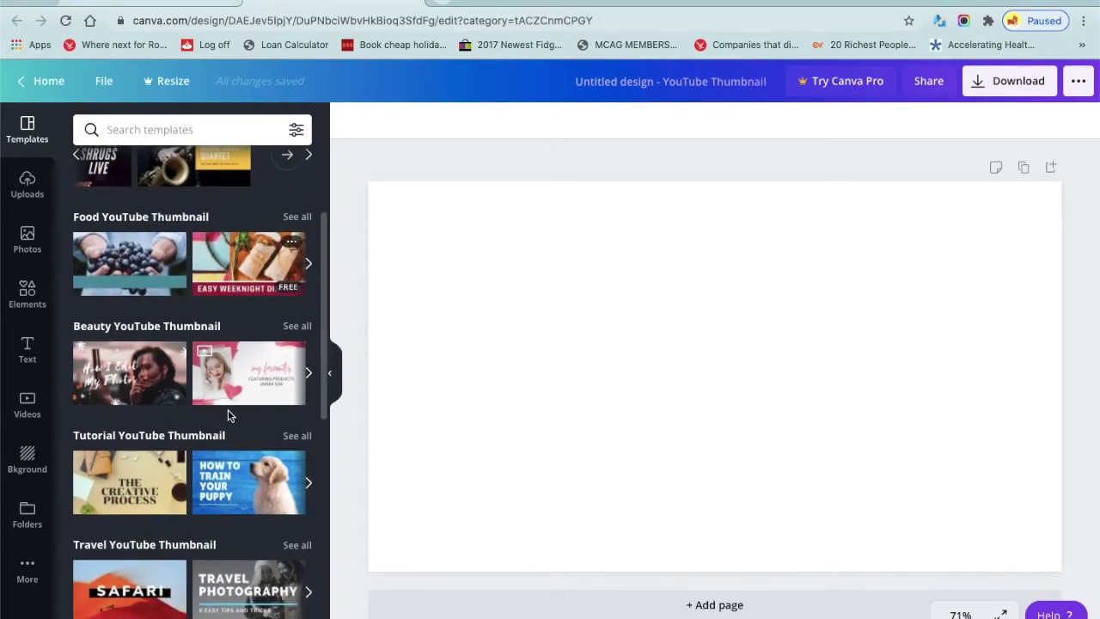
scroll(227, 412, "down", 2)
scroll(219, 391, "down", 5)
scroll(213, 374, "up", 10)
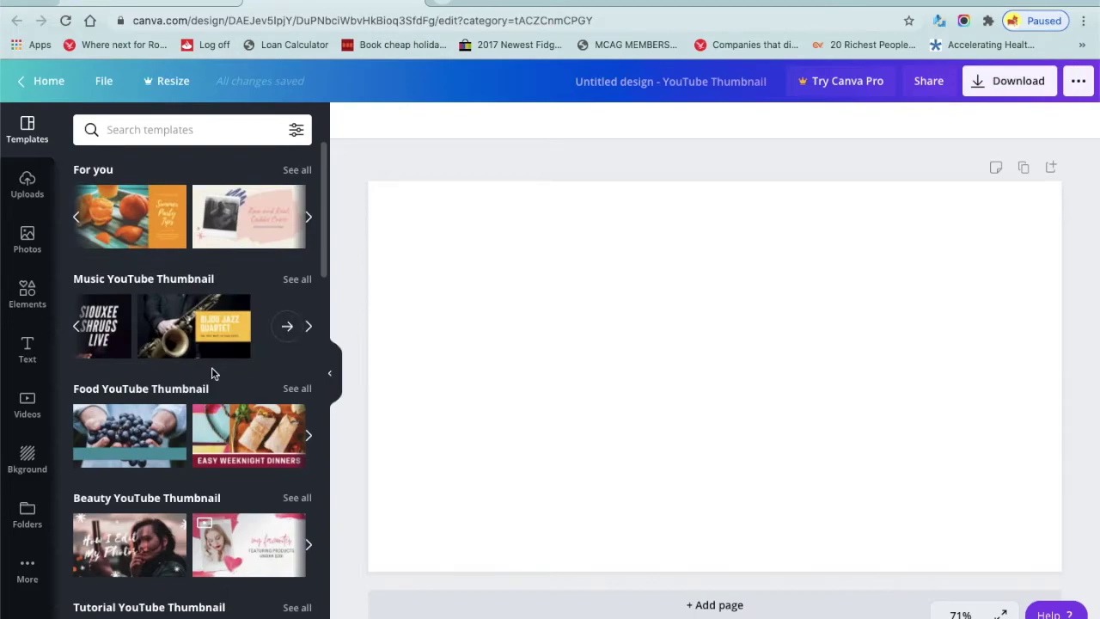
left_click(25, 197)
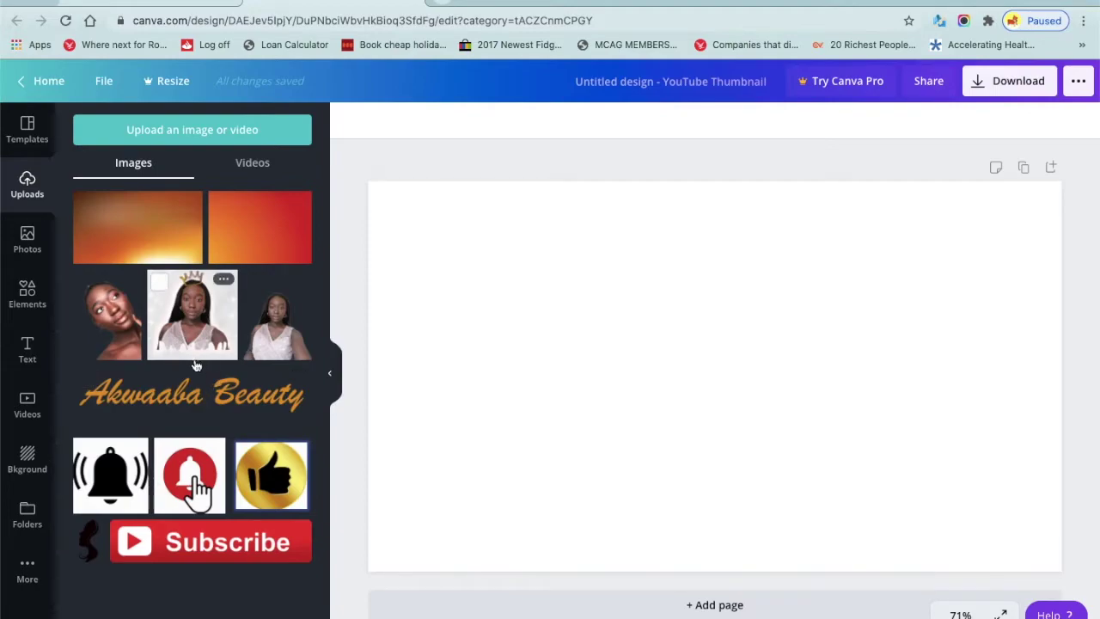
left_click(198, 131)
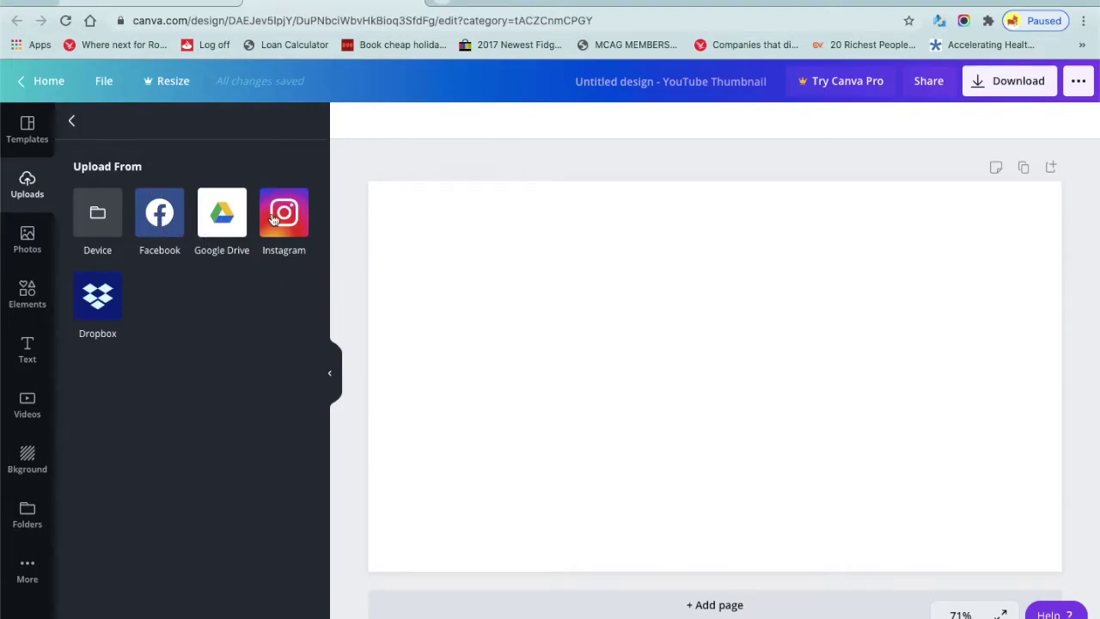
left_click(98, 225)
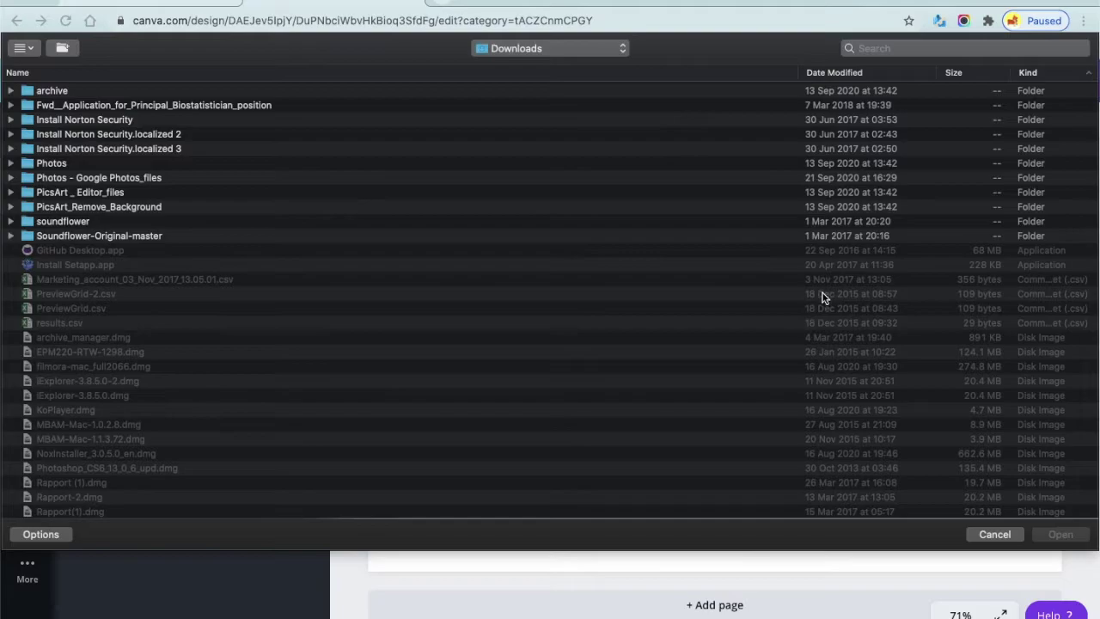
left_click(992, 535)
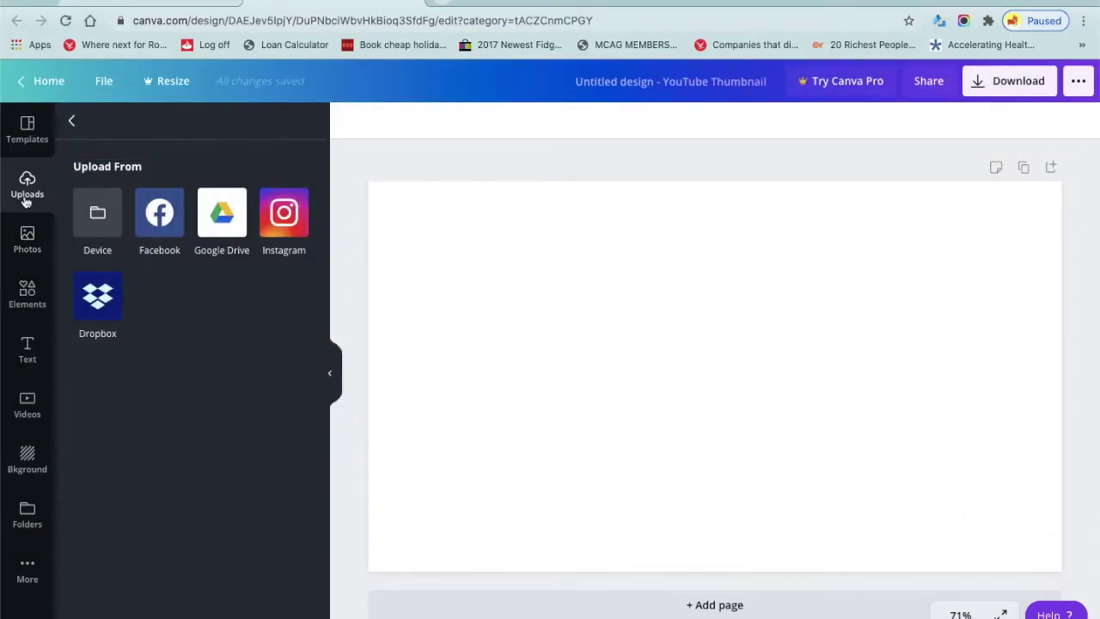
left_click(71, 122)
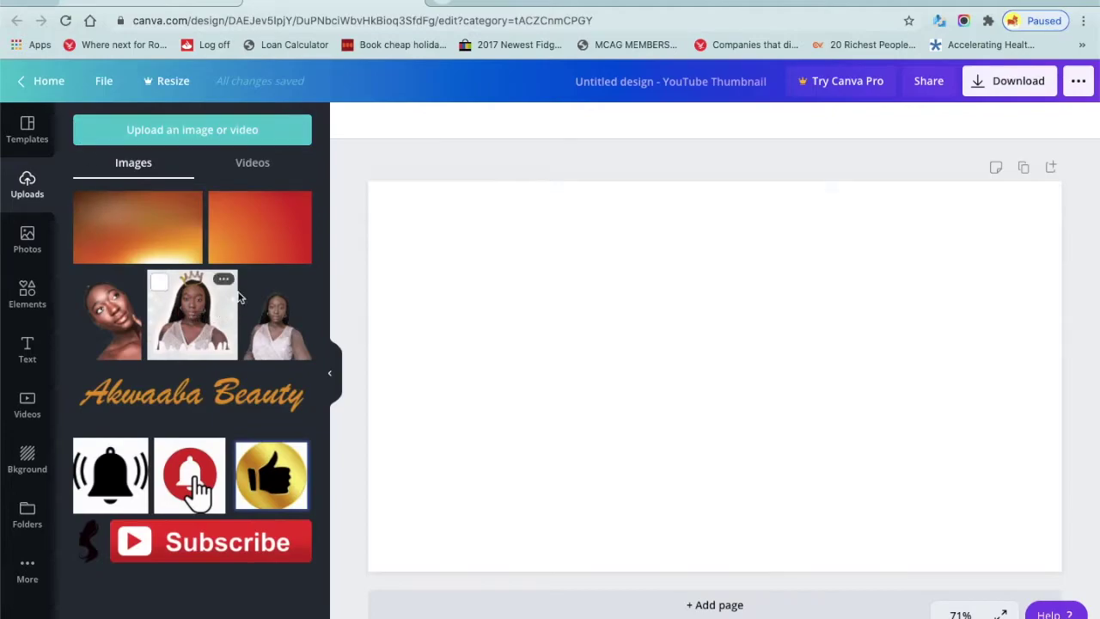
Step: Add the woman's portrait from Uploads, crop its top, and size it to fill the left at full height
left_click(275, 329)
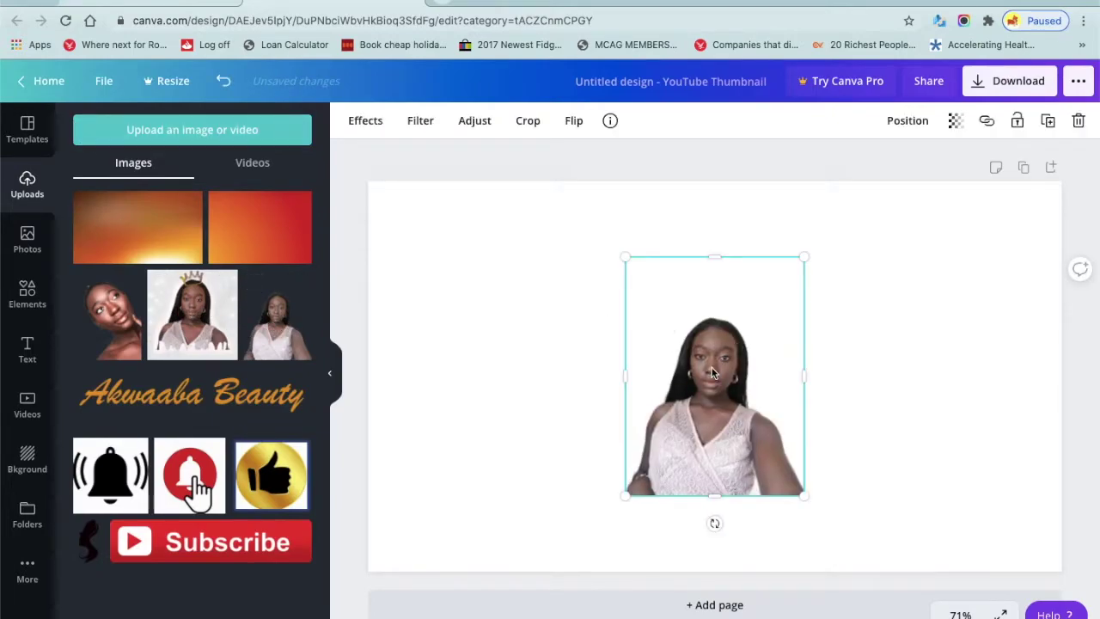
left_click_drag(715, 258, 714, 316)
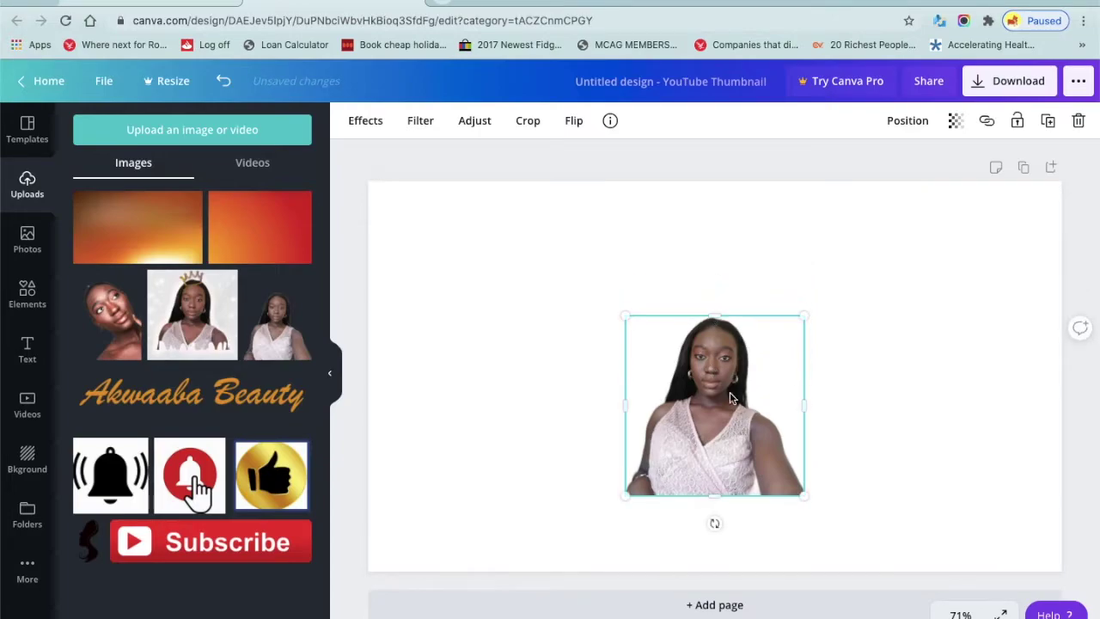
left_click_drag(726, 415, 472, 286)
left_click_drag(548, 361, 831, 512)
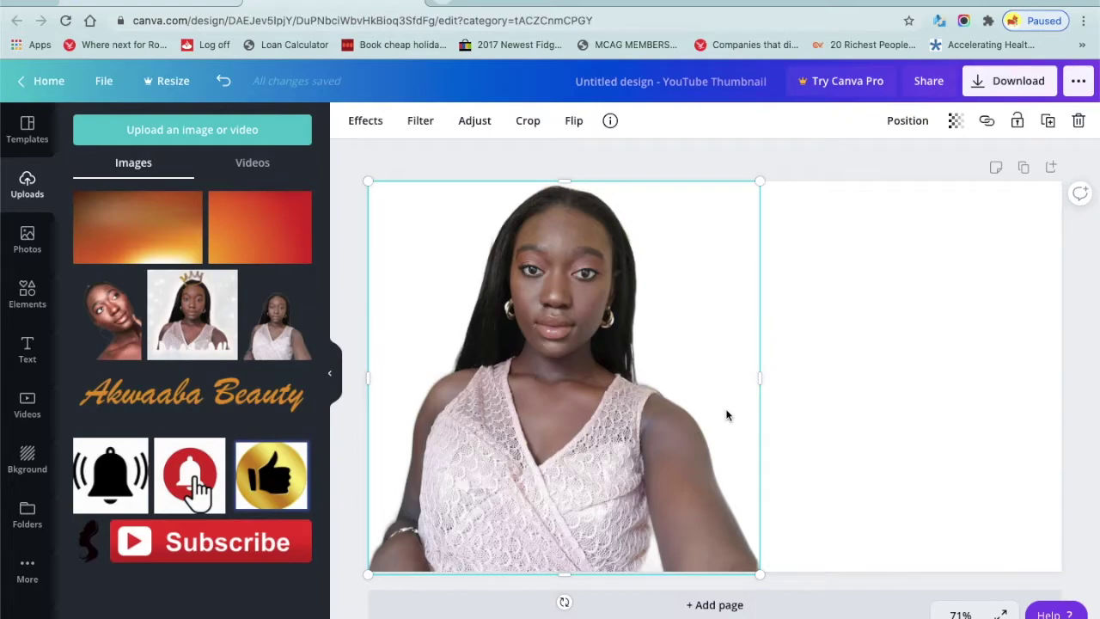
Step: Deselect the portrait and bring up the Text panel's Recently Used styles
left_click(859, 416)
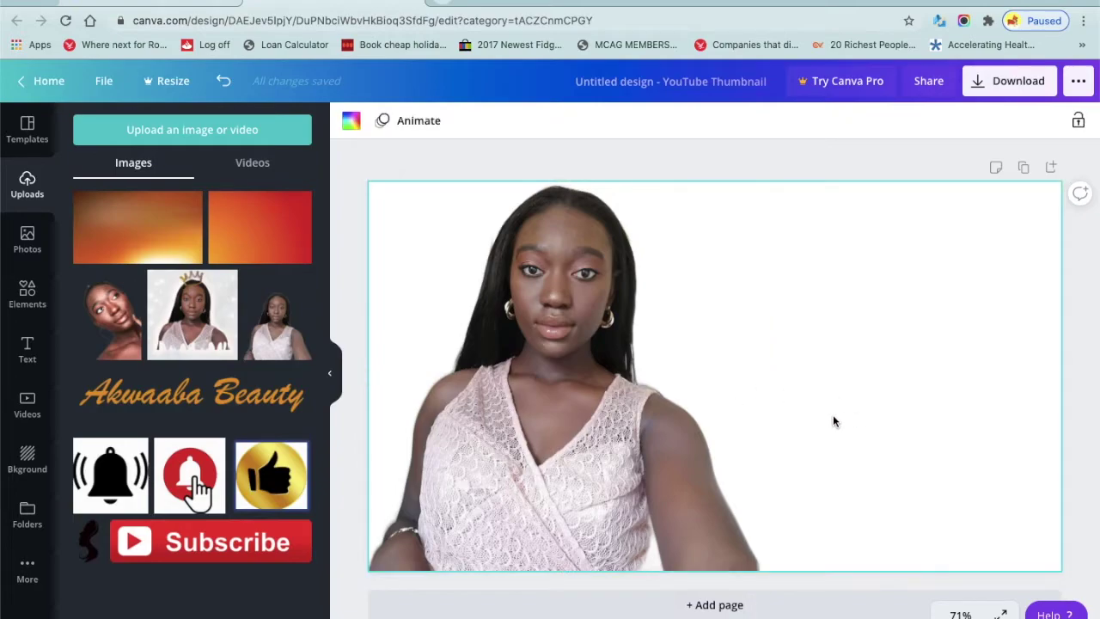
left_click(33, 345)
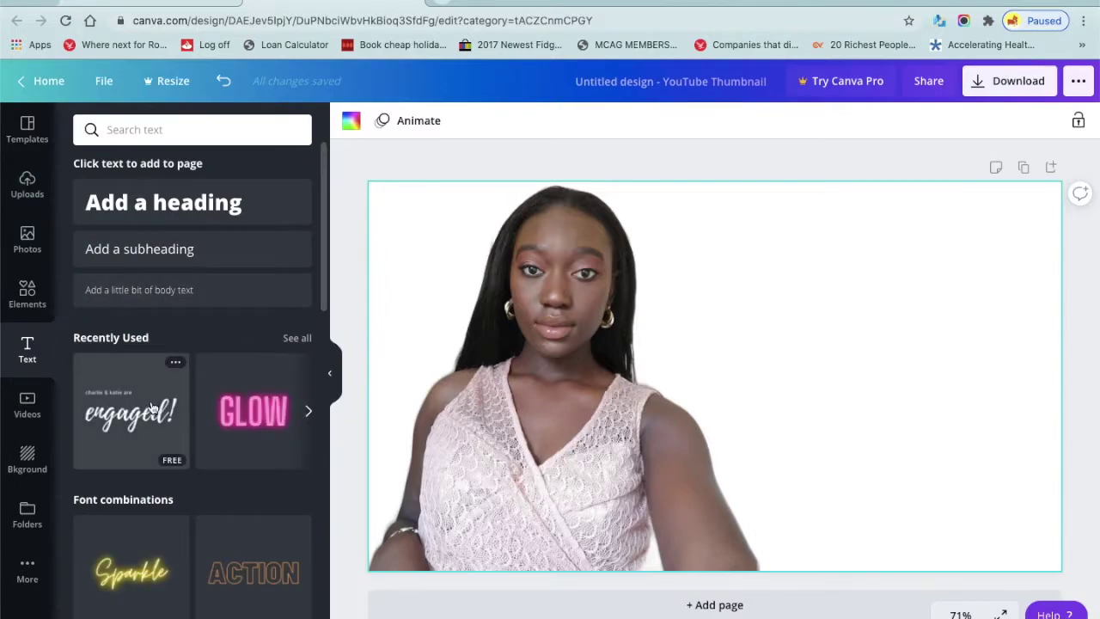
scroll(152, 407, "down", 1)
scroll(152, 407, "down", 4)
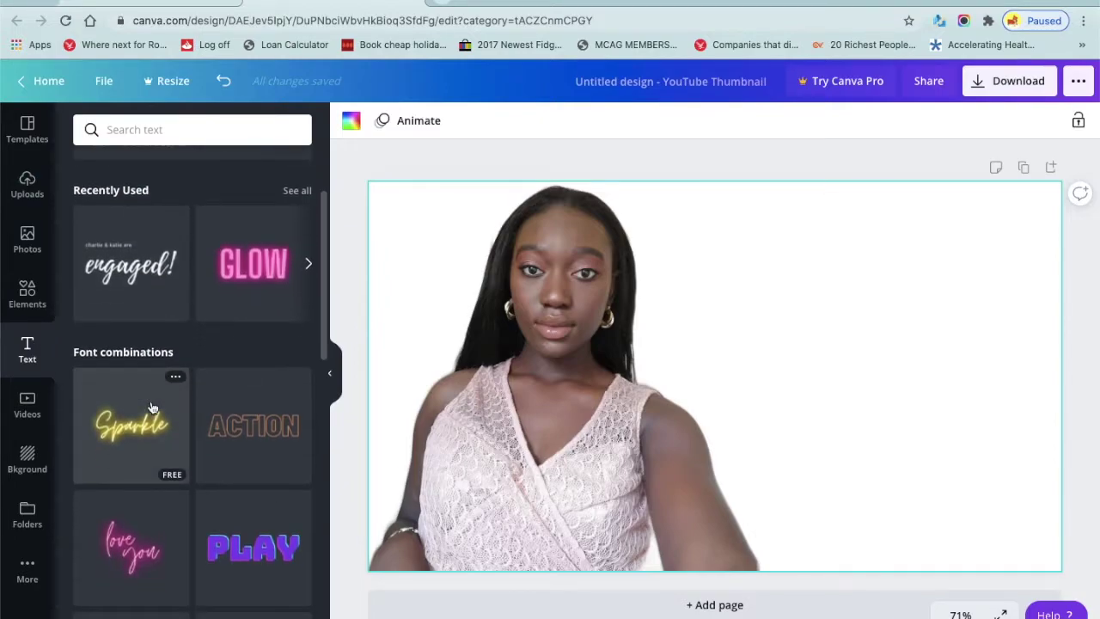
left_click(308, 243)
left_click(308, 242)
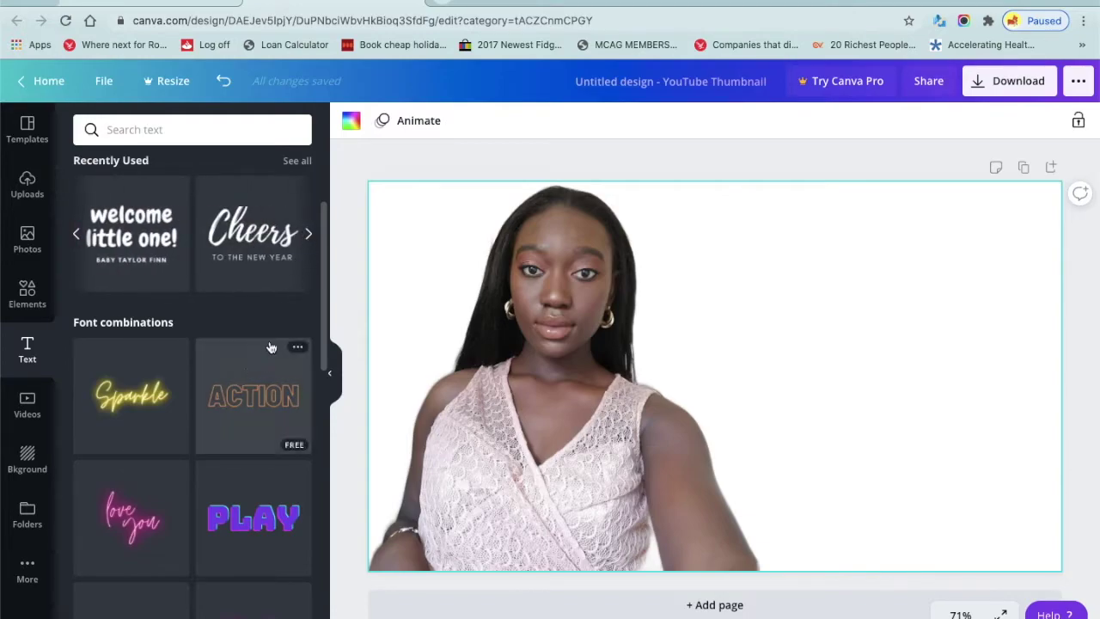
Step: Scroll through the Font combinations presets in the Text panel
scroll(225, 376, "down", 1)
scroll(225, 376, "down", 6)
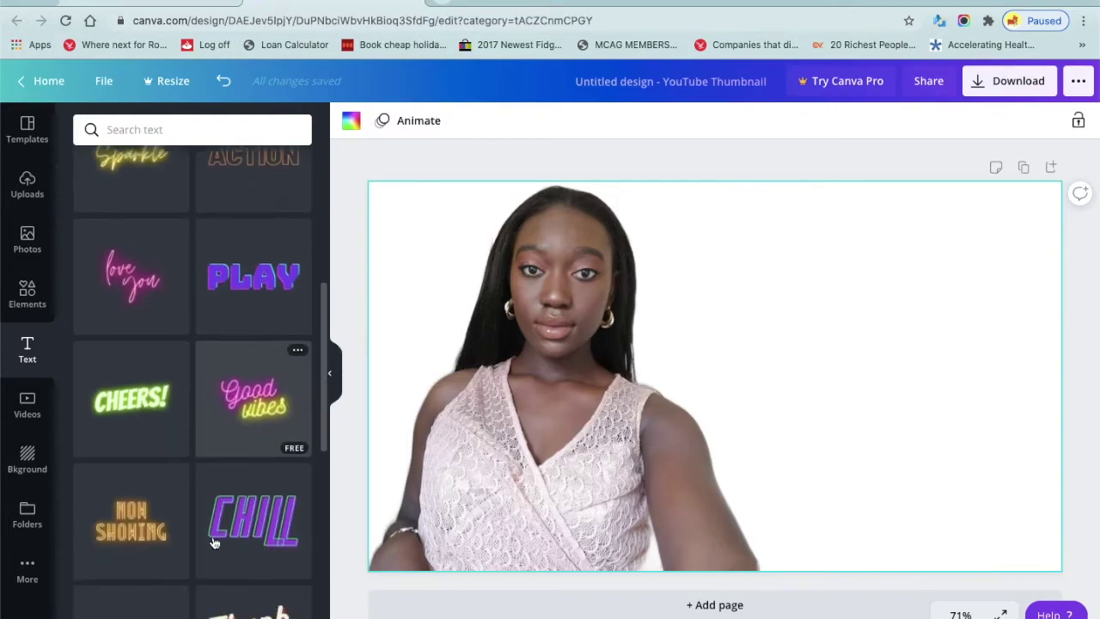
scroll(210, 533, "down", 10)
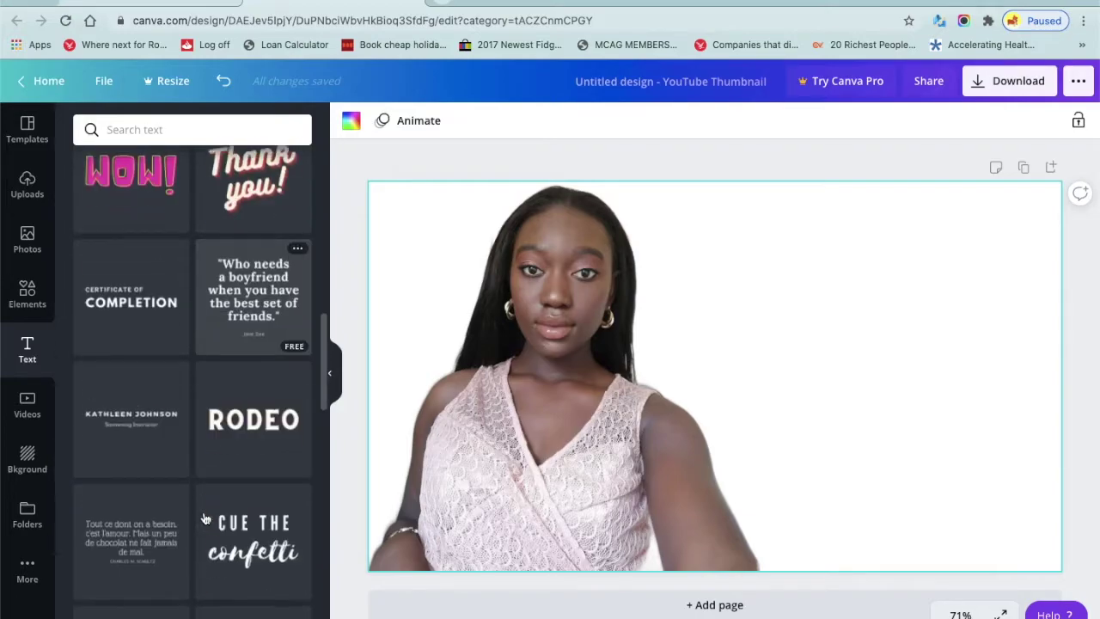
scroll(205, 518, "down", 2)
scroll(205, 517, "up", 15)
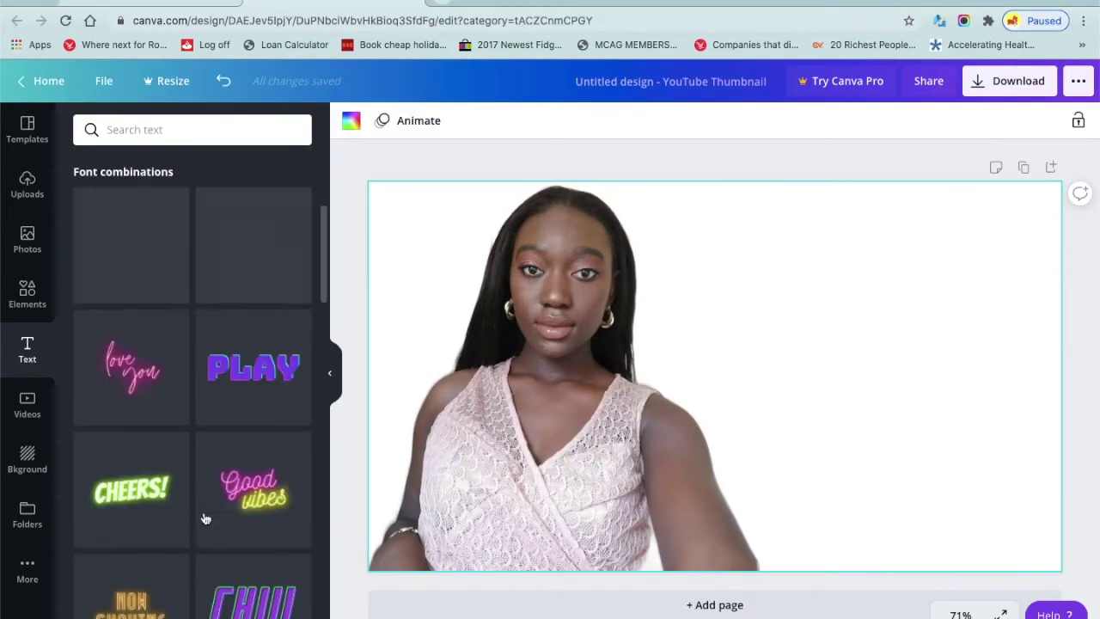
scroll(206, 518, "down", 7)
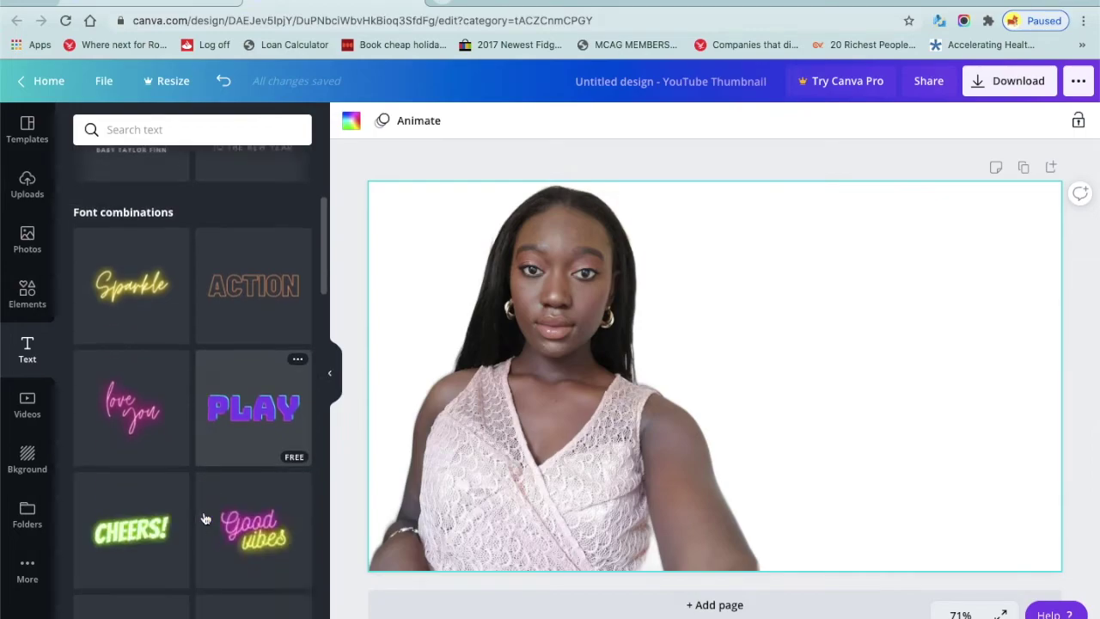
scroll(205, 515, "up", 7)
scroll(109, 421, "left", 2)
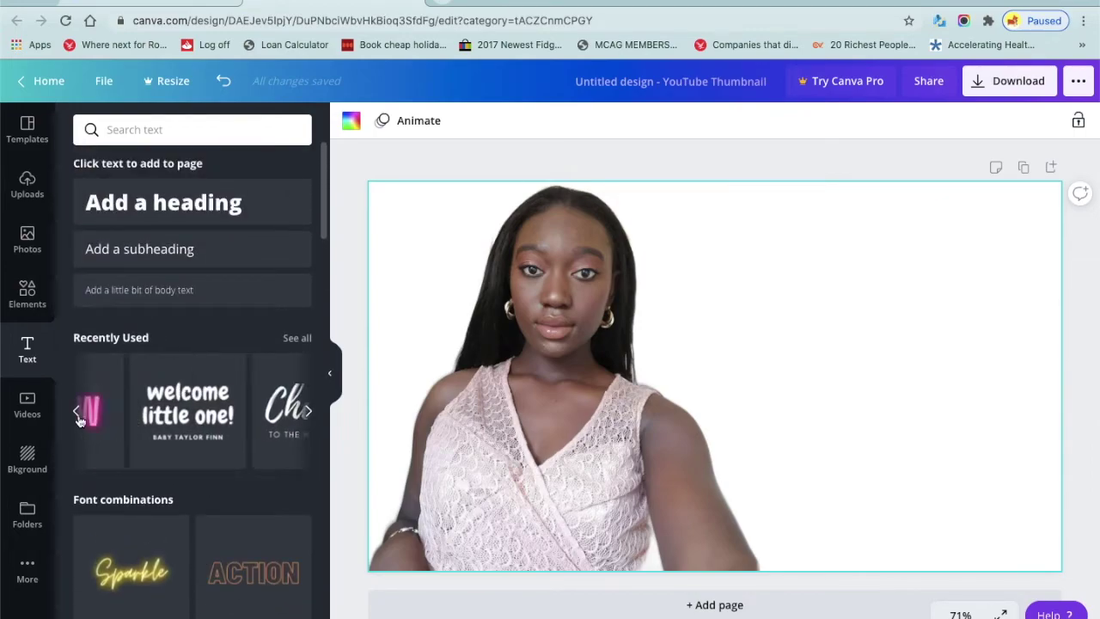
scroll(109, 421, "left", 2)
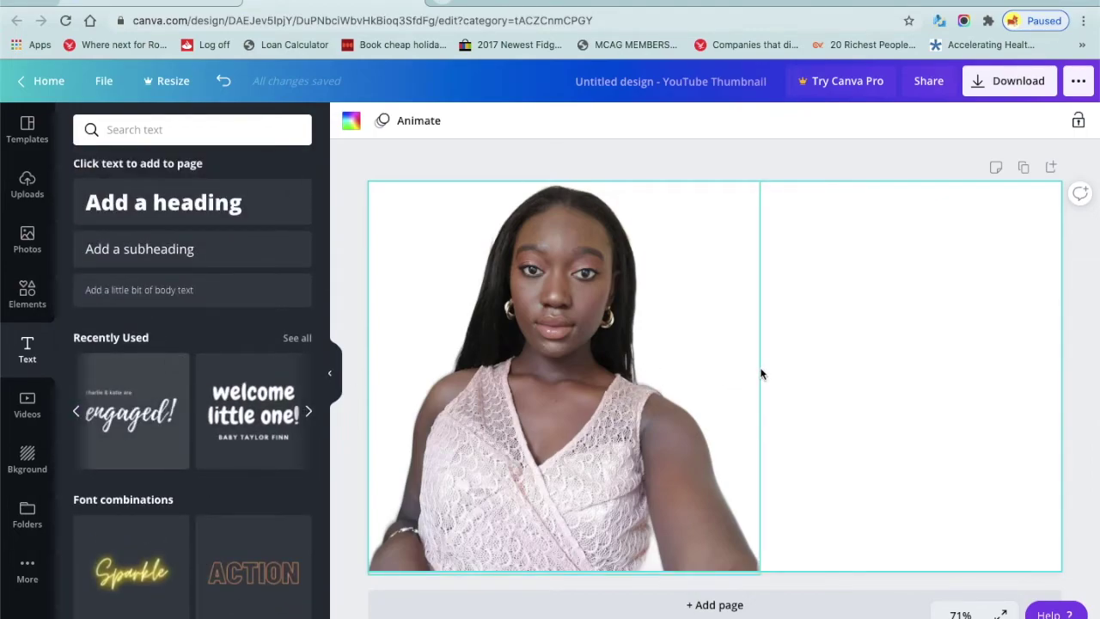
Step: Add the pink GLOW text preset and replace GLOW with 'WELCOME TO MY CHANNEL!'
key("ctrl+z")
double_click(796, 348)
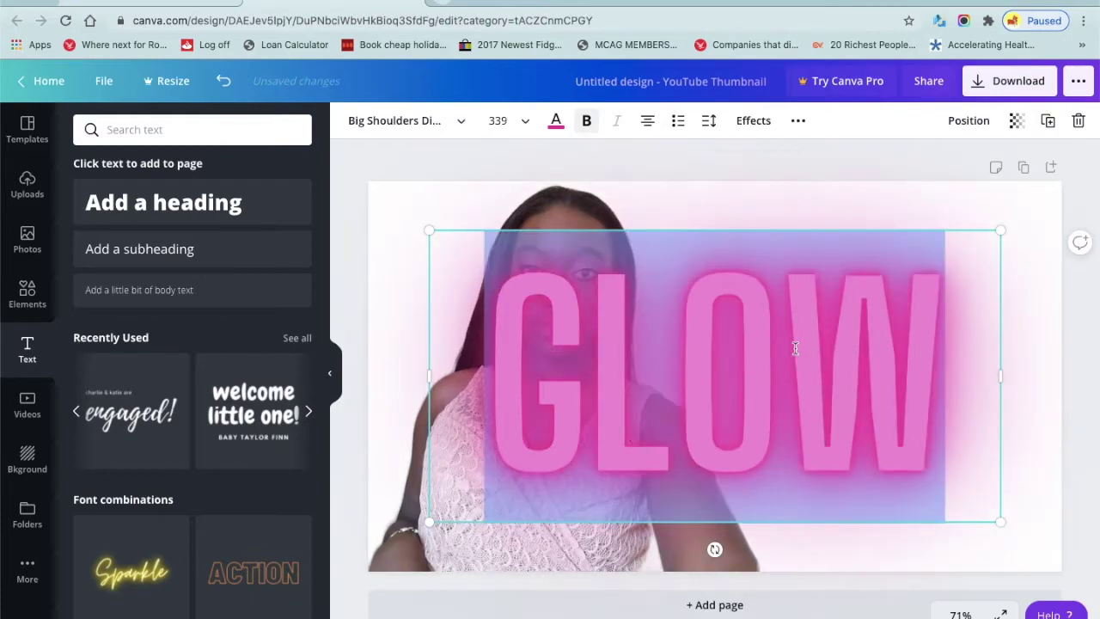
key("BackSpace")
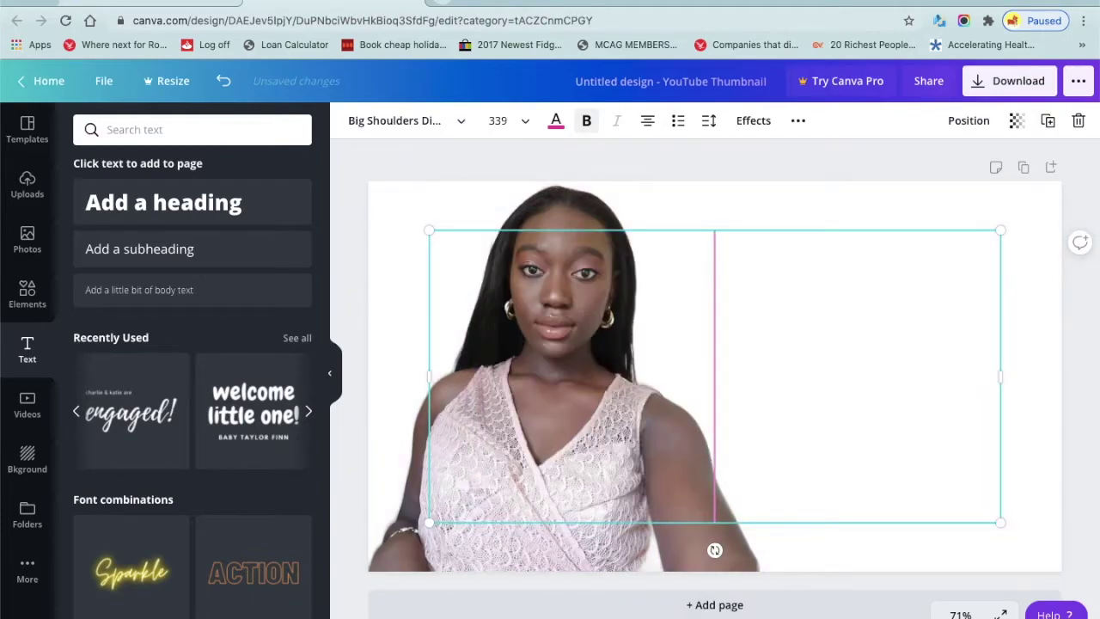
type("WELCO")
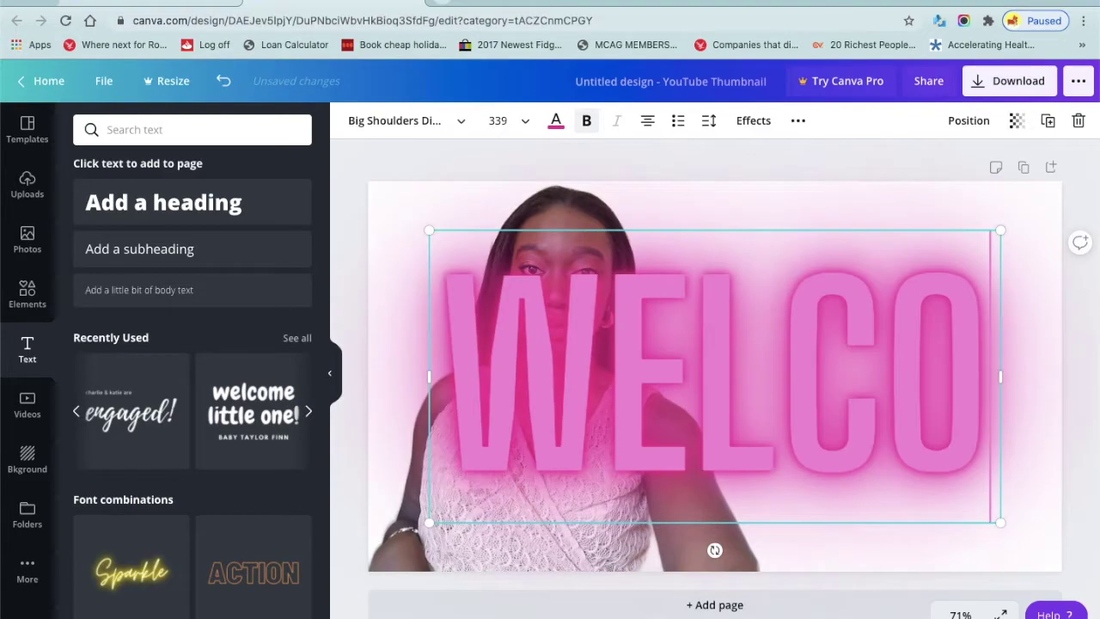
type("ME TO M")
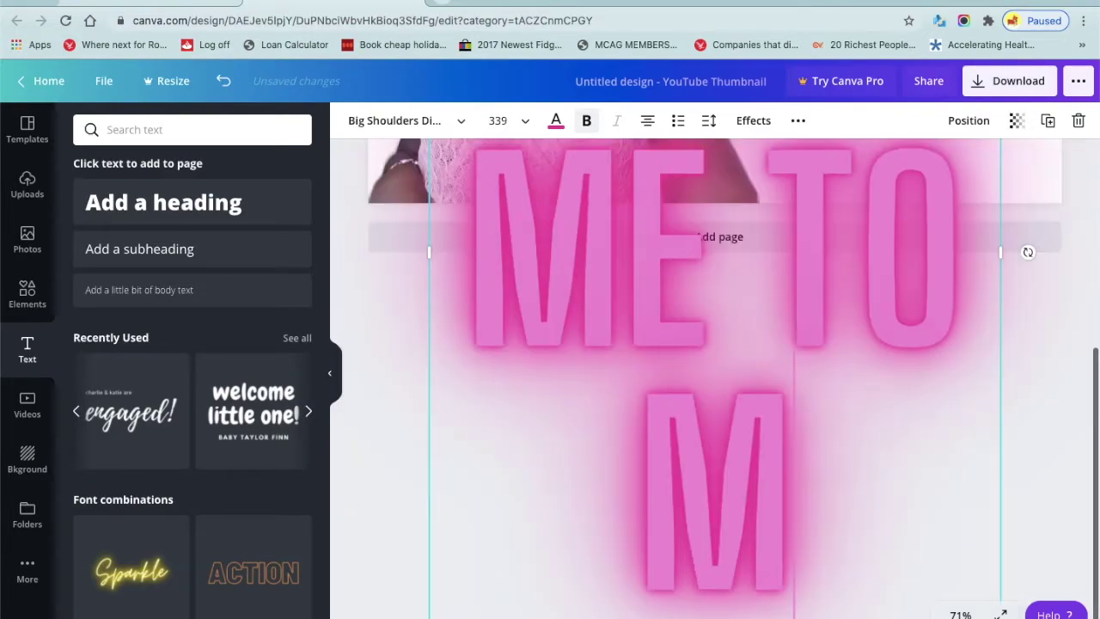
type("Y CHANNEL!")
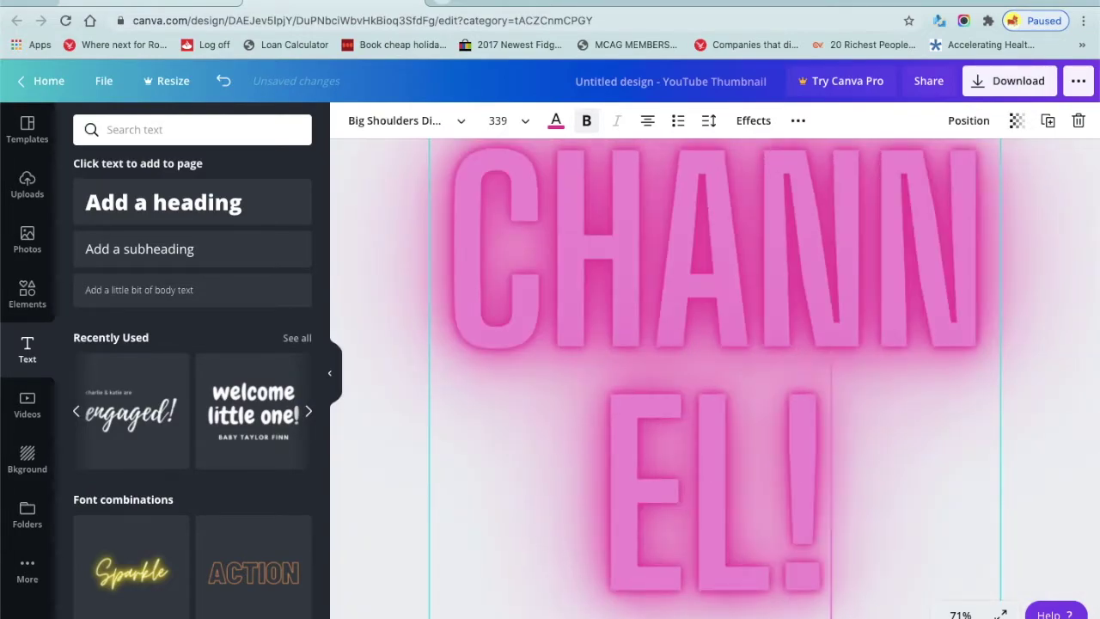
Step: Select all the welcome text and set its font size to 200
scroll(973, 403, "up", 5)
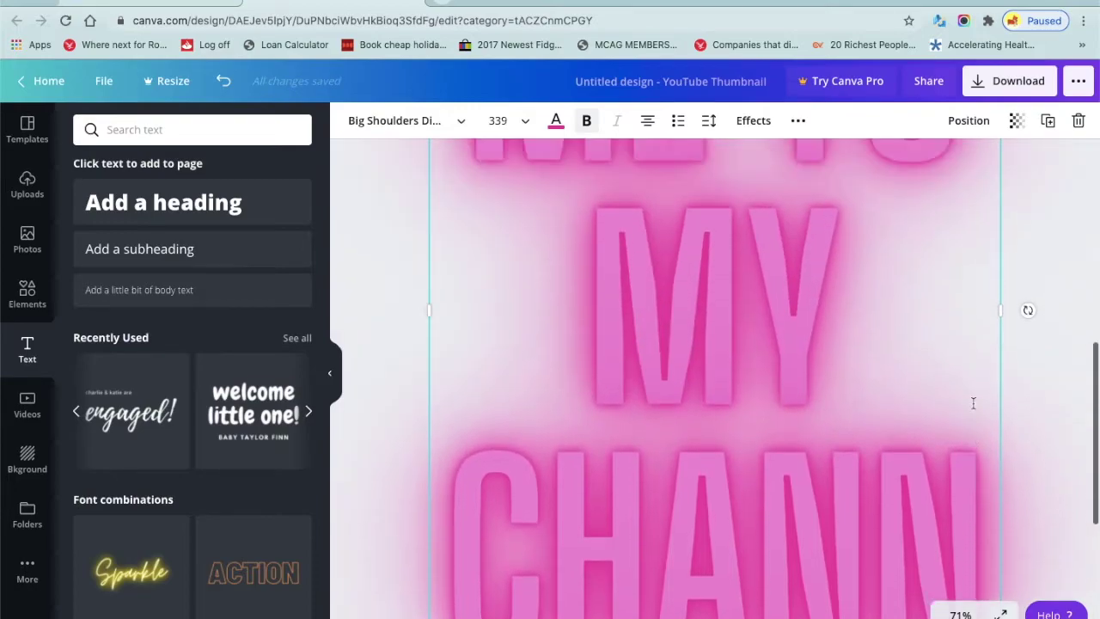
scroll(973, 403, "up", 3)
scroll(974, 403, "down", 4)
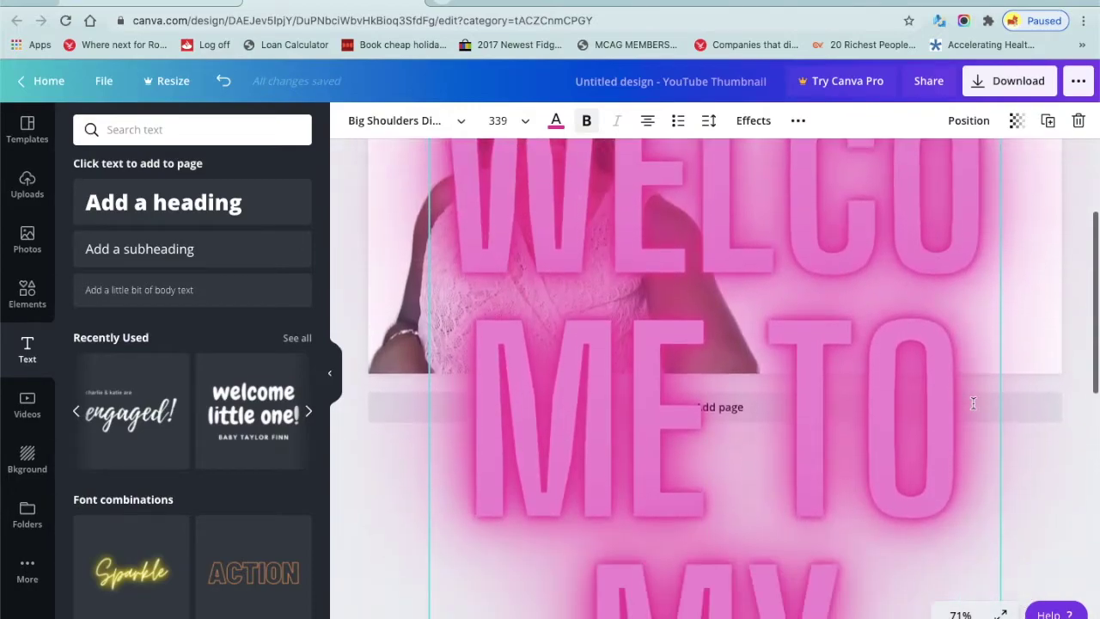
scroll(973, 402, "down", 1)
key("ctrl+a")
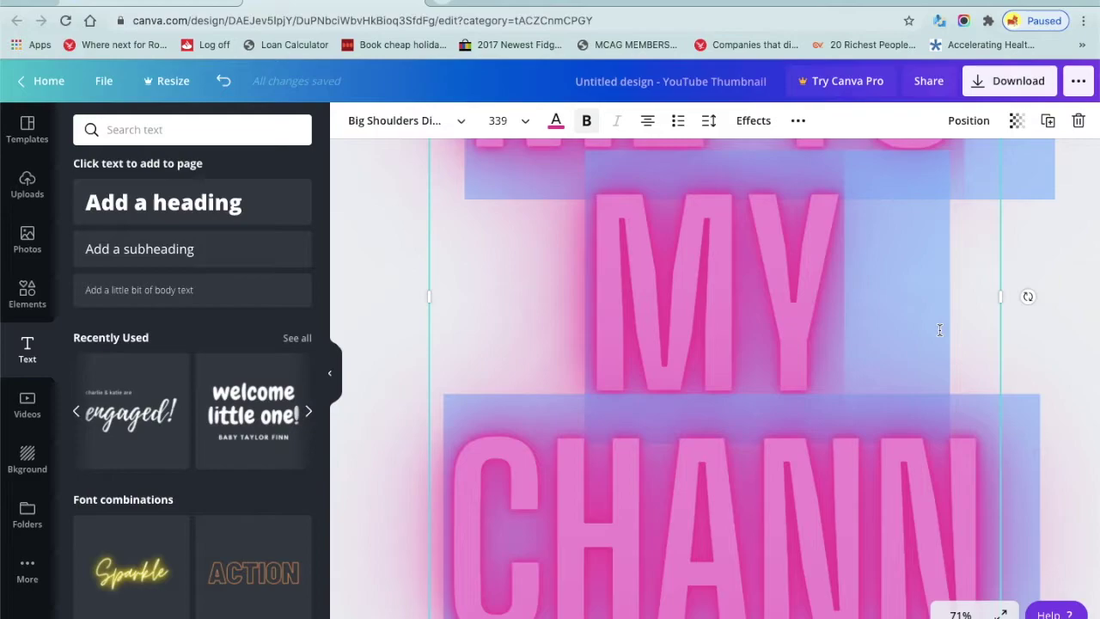
left_click(515, 122)
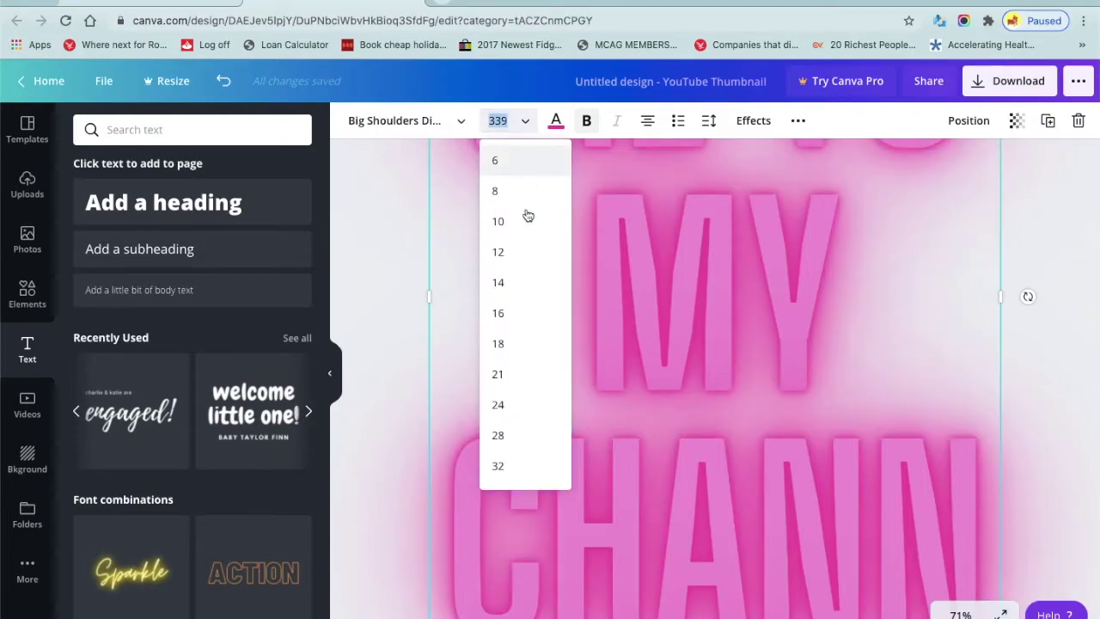
type("200")
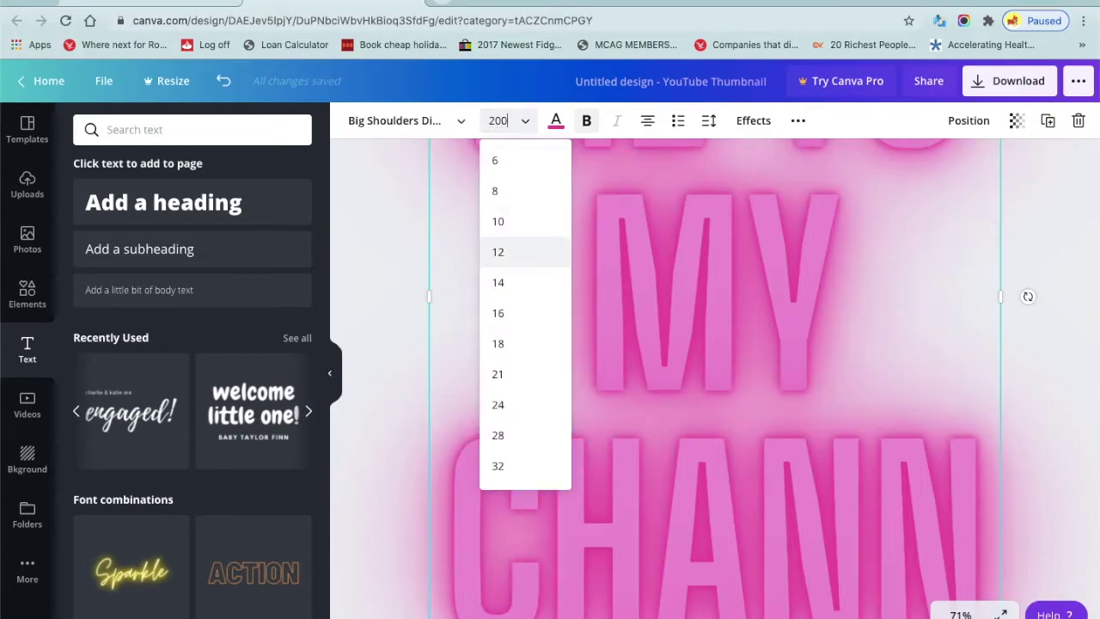
key("Return")
Step: Reselect the welcome text and reduce its font size to 150
scroll(620, 362, "up", 2)
double_click(621, 362)
key("ctrl+a")
left_click(515, 120)
type("15")
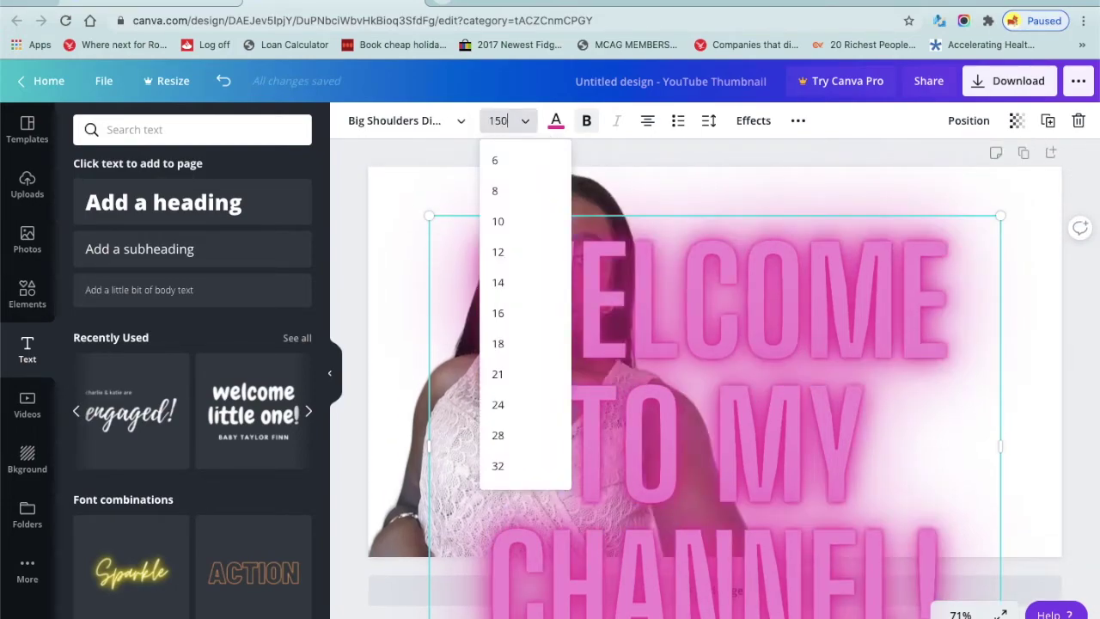
type("0")
key("Return")
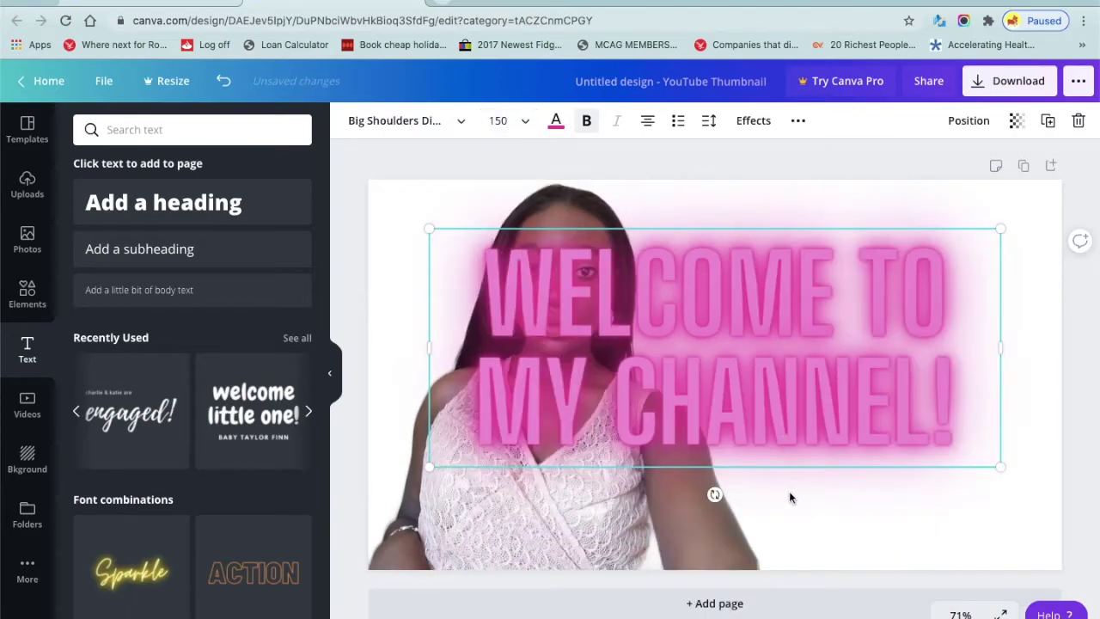
Step: Nudge the photo left, then move the welcome text right and down and shrink its box
left_click(679, 227)
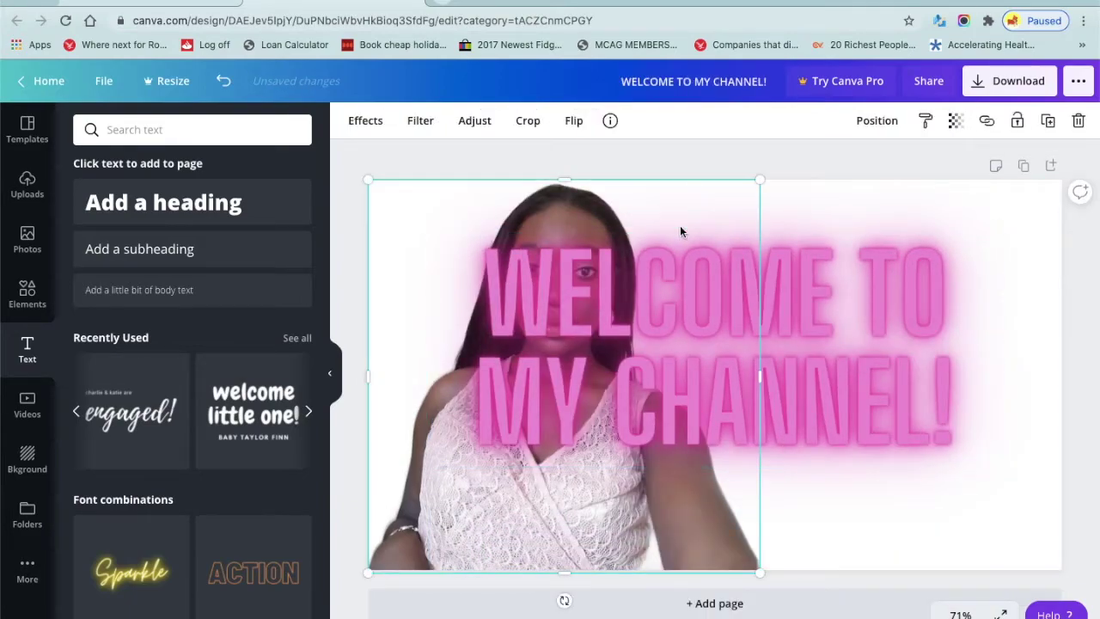
left_click(688, 218)
left_click_drag(687, 218, 666, 205)
left_click(756, 297)
left_click_drag(770, 304, 791, 347)
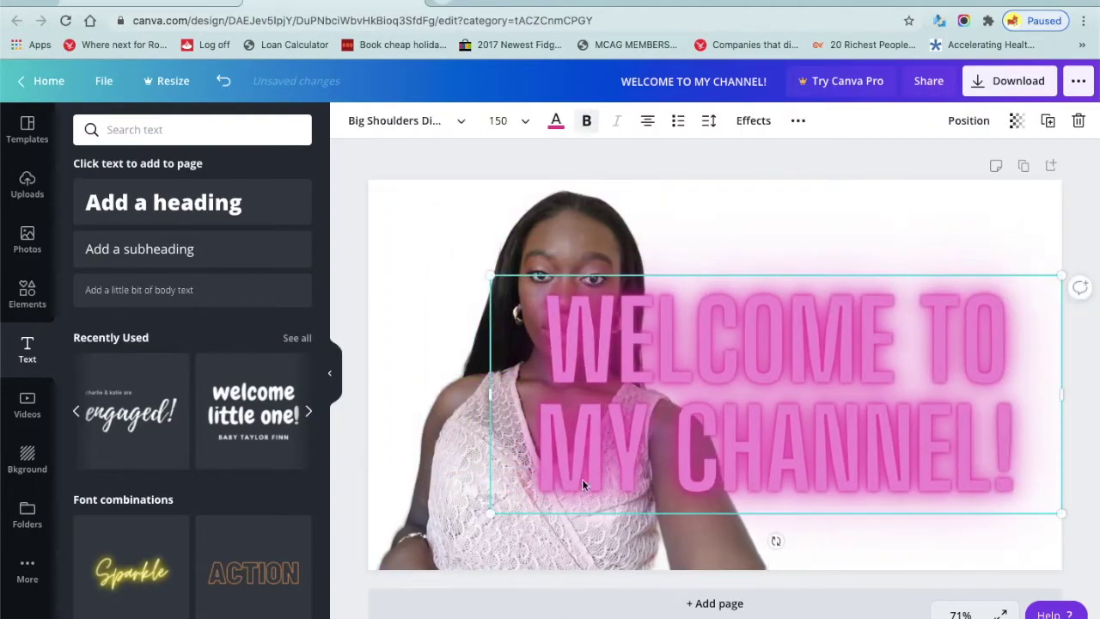
left_click_drag(490, 515, 713, 500)
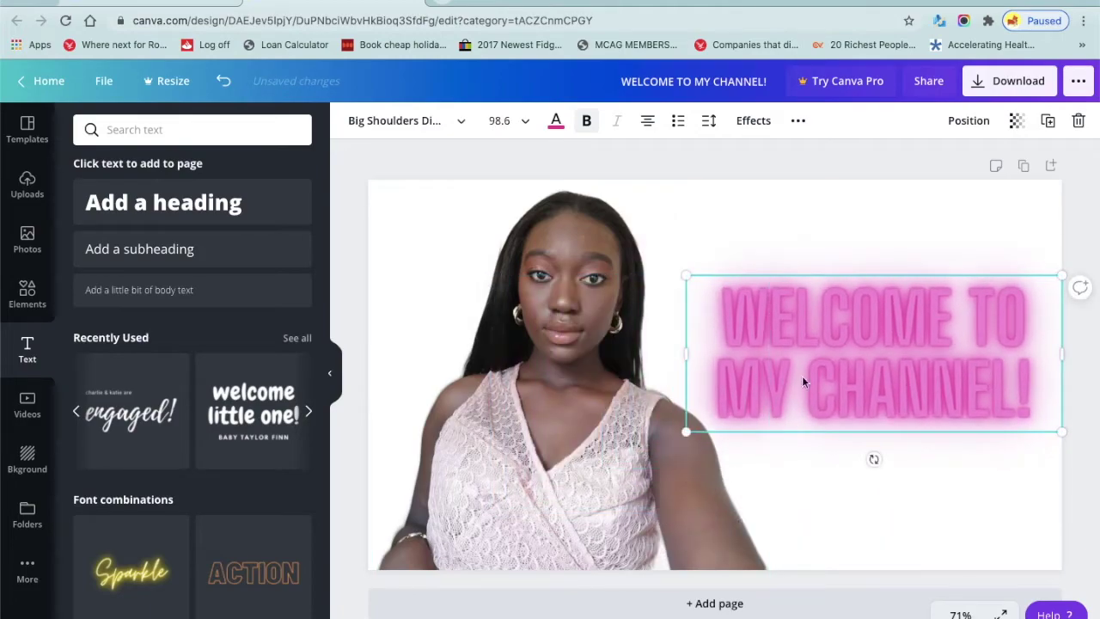
Step: Narrow the welcome text box so the title rewraps onto more lines
double_click(826, 375)
left_click(825, 373)
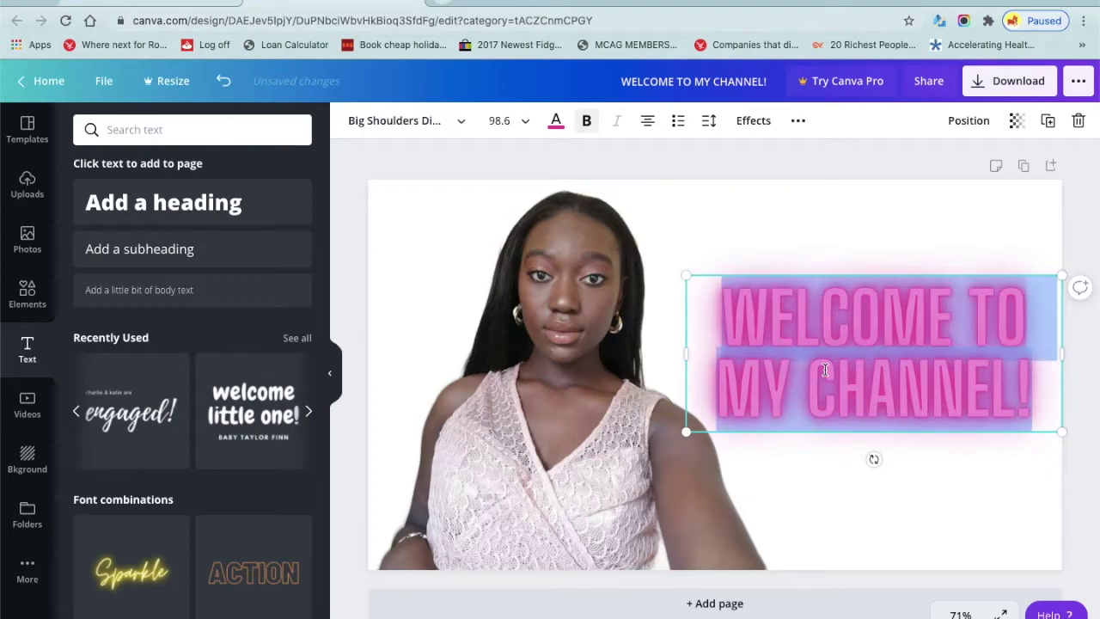
left_click(823, 370)
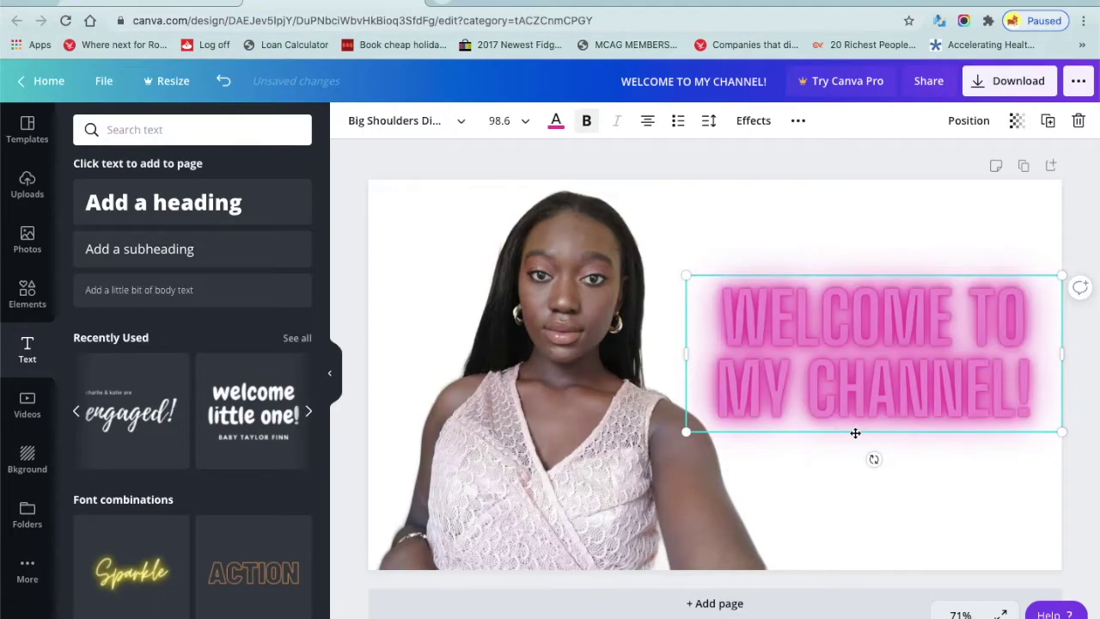
left_click_drag(683, 359, 790, 354)
left_click_drag(866, 327, 782, 289)
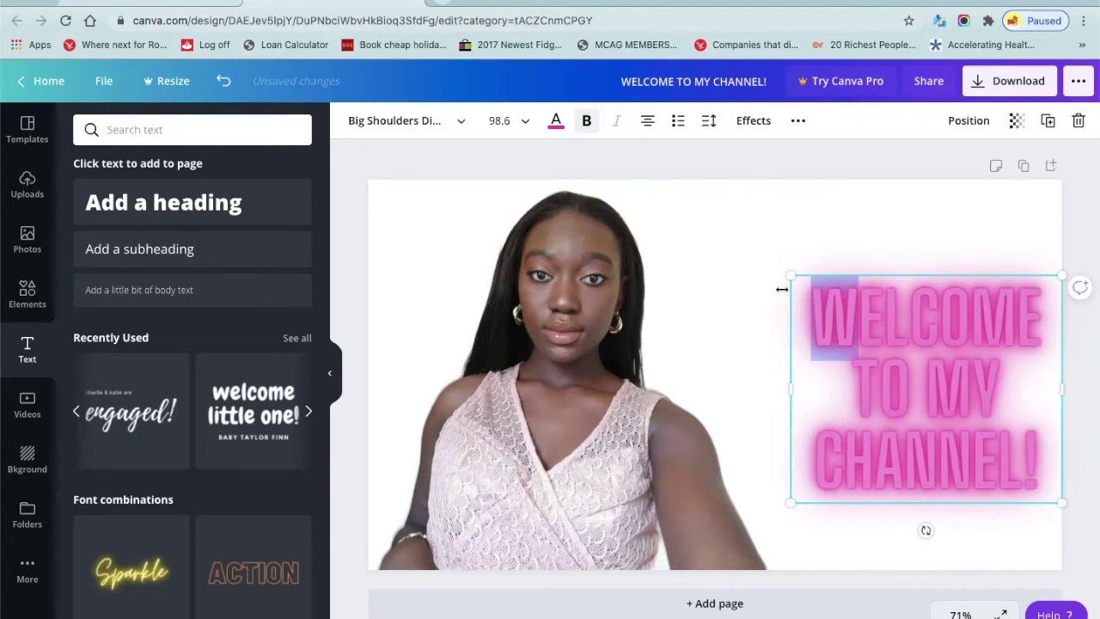
left_click(768, 288)
left_click(816, 288)
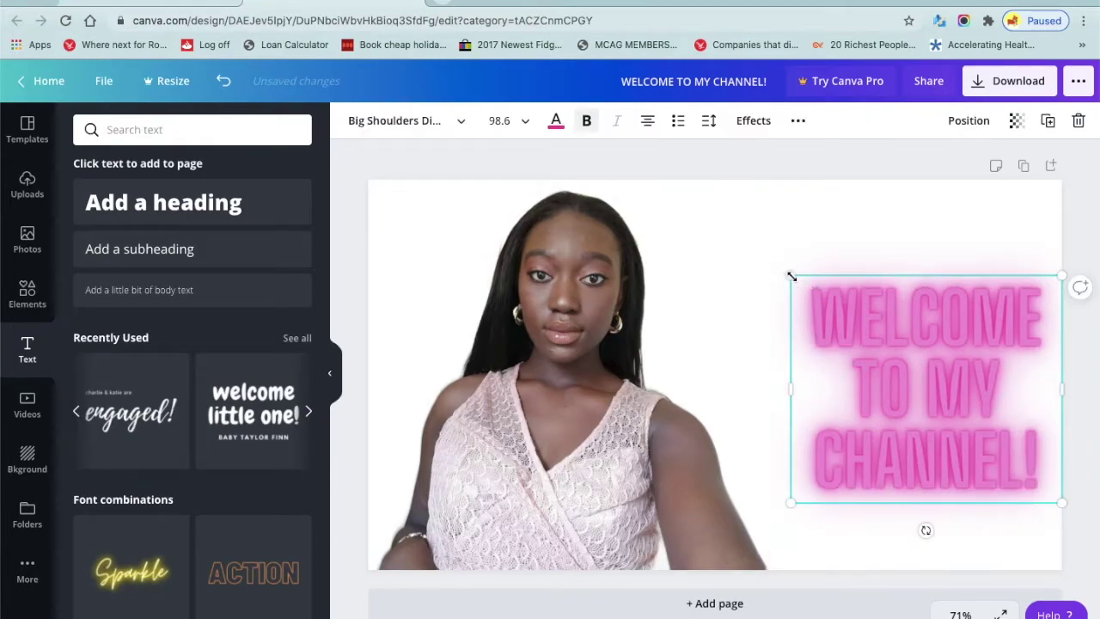
Step: Enlarge the title to size 139 on the right side and push the photo to the left edge
left_click_drag(760, 262, 683, 207)
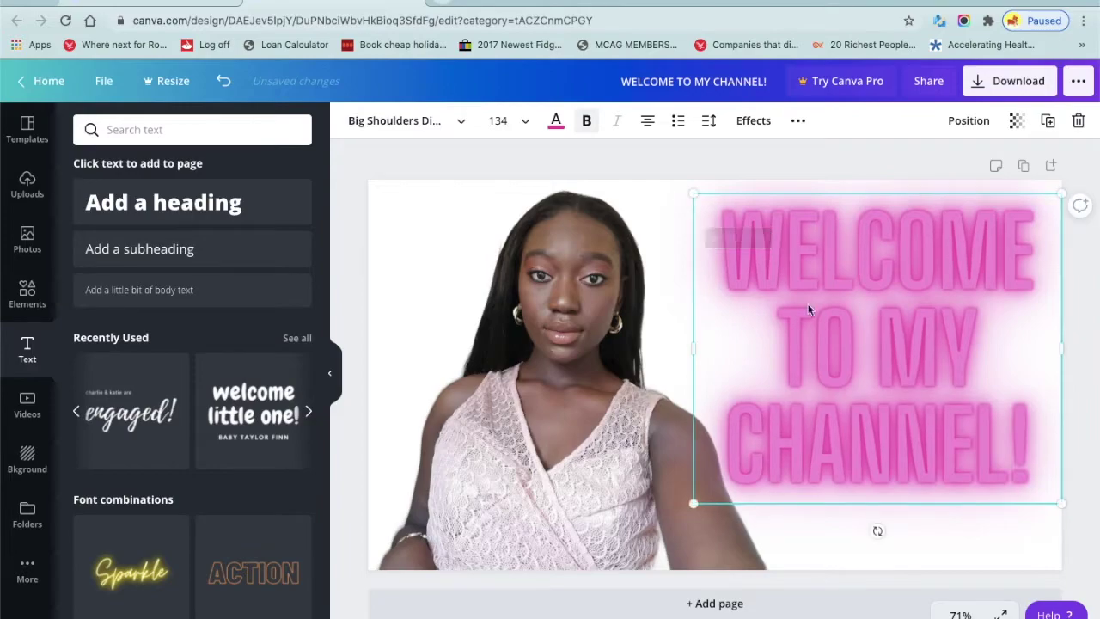
left_click_drag(852, 375, 851, 403)
left_click_drag(587, 417, 572, 415)
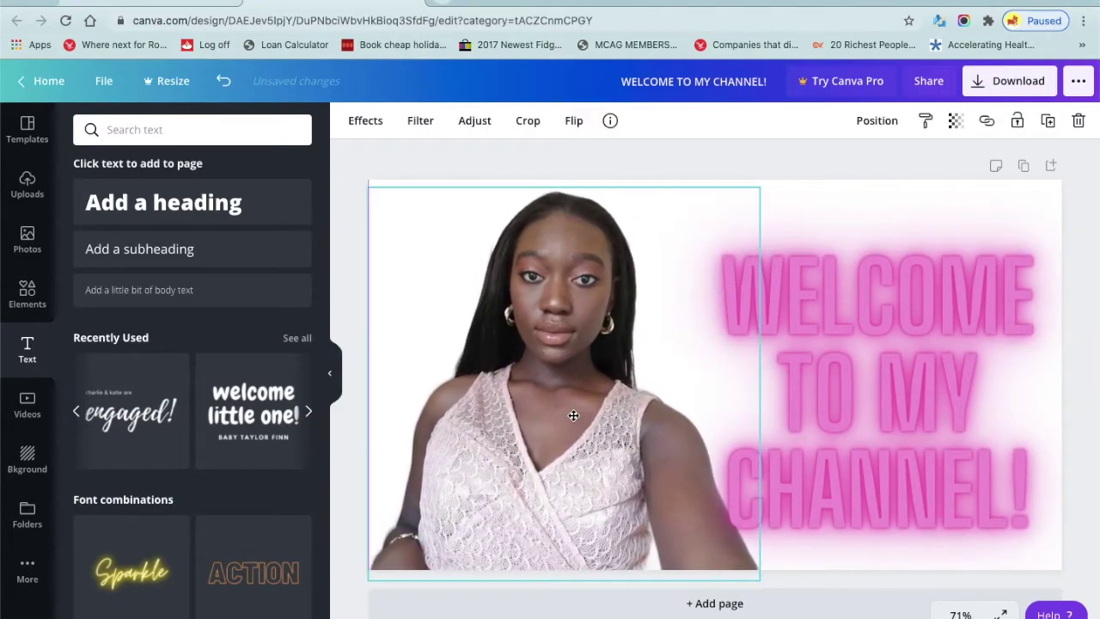
left_click(851, 275)
left_click_drag(851, 275, 837, 233)
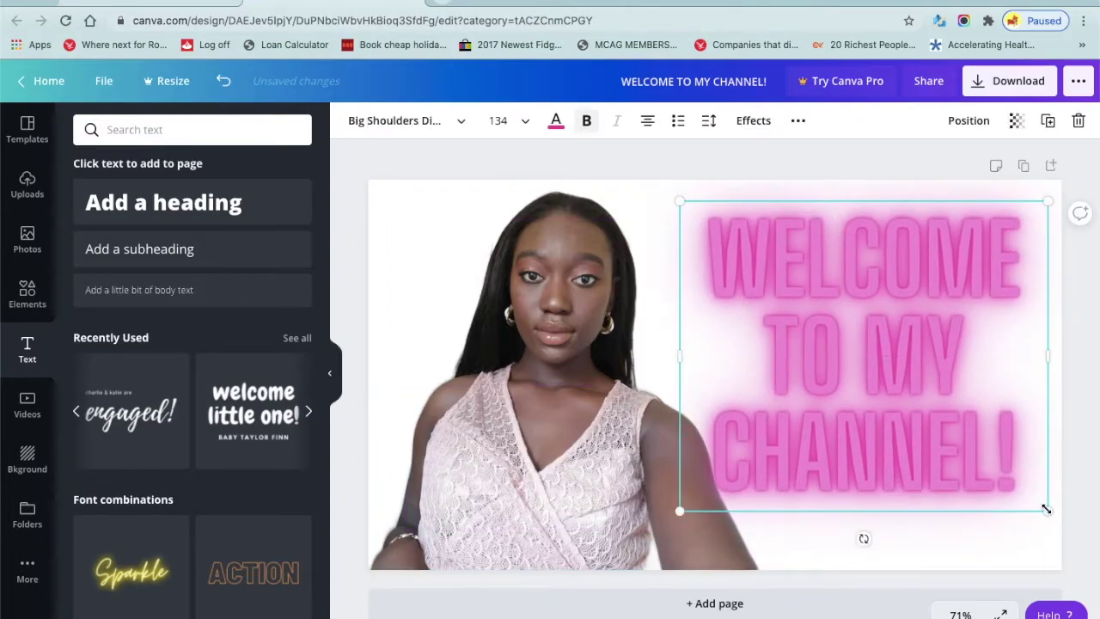
left_click_drag(1045, 509, 1055, 526)
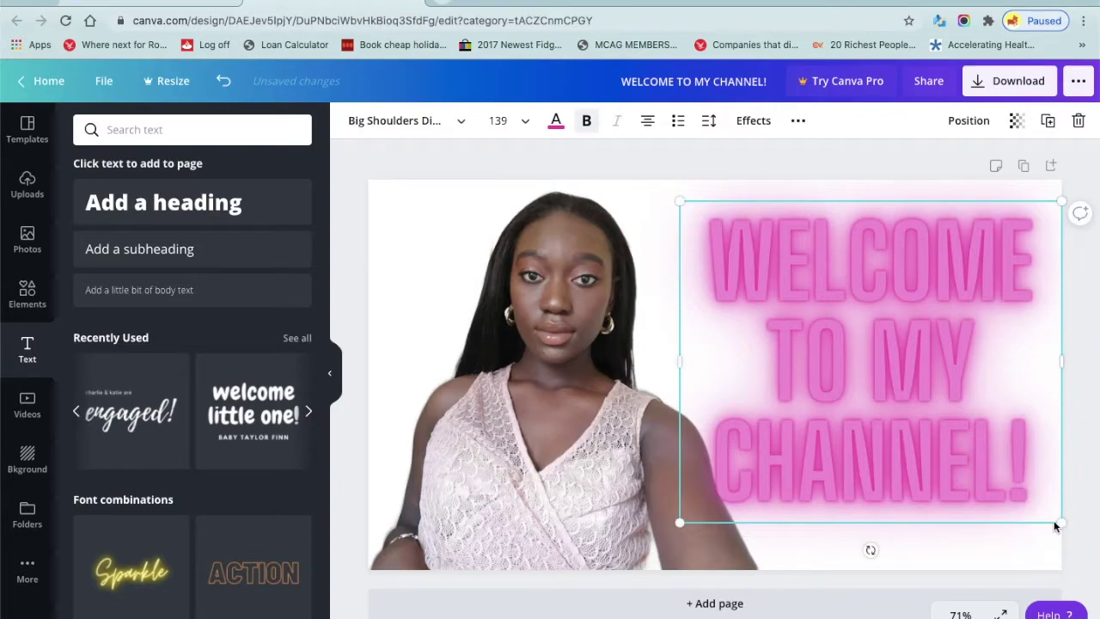
left_click(652, 175)
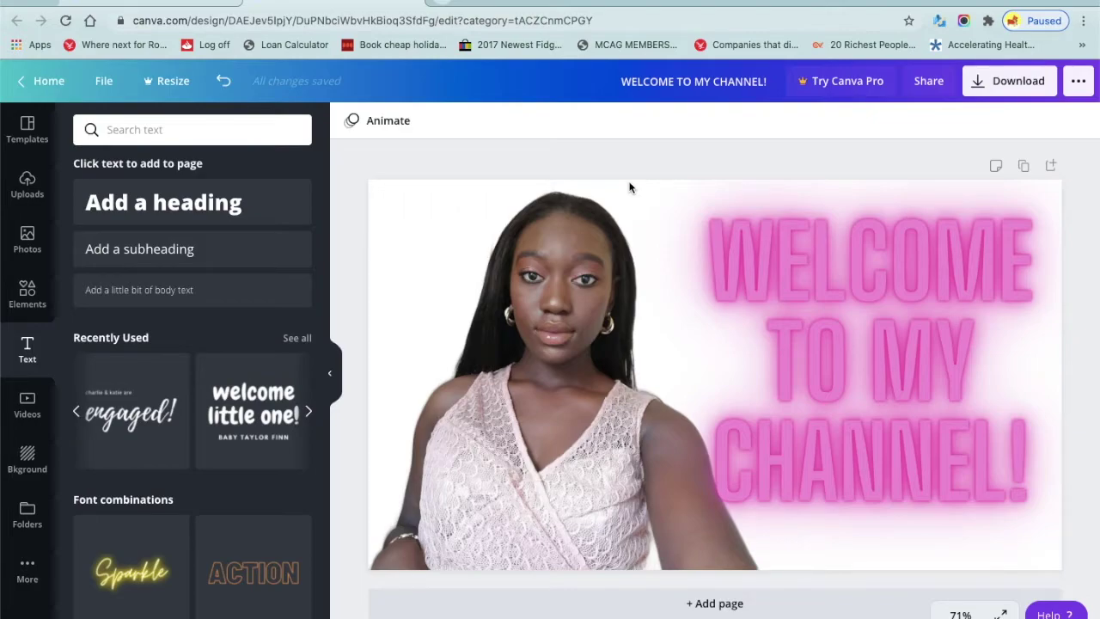
Step: Try white and then brown as the title's text colour
left_click(785, 282)
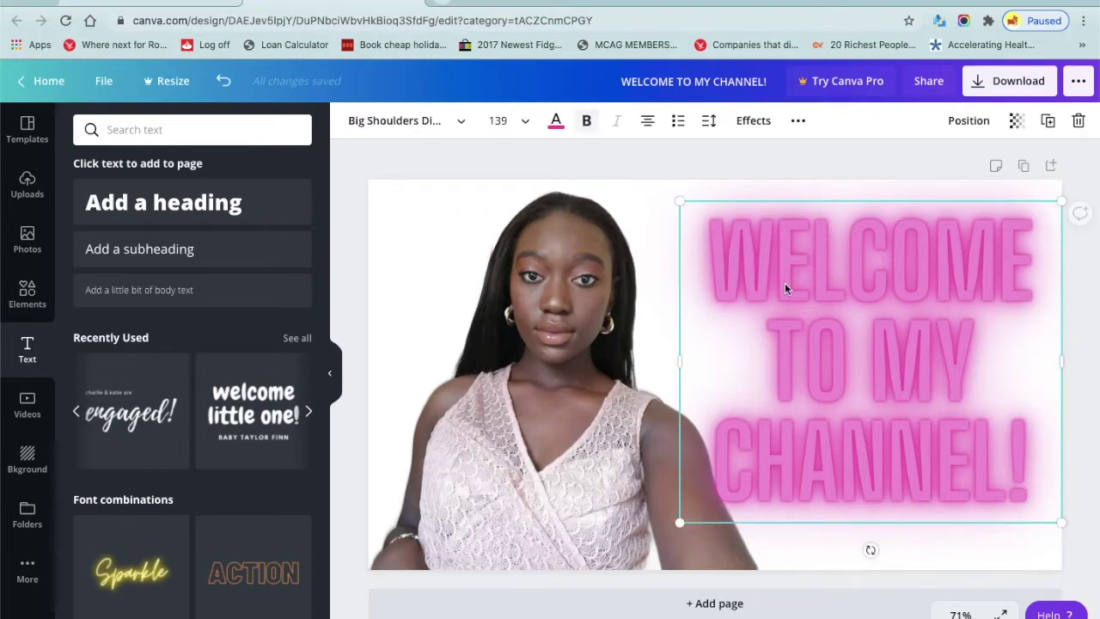
left_click(784, 283)
left_click(555, 120)
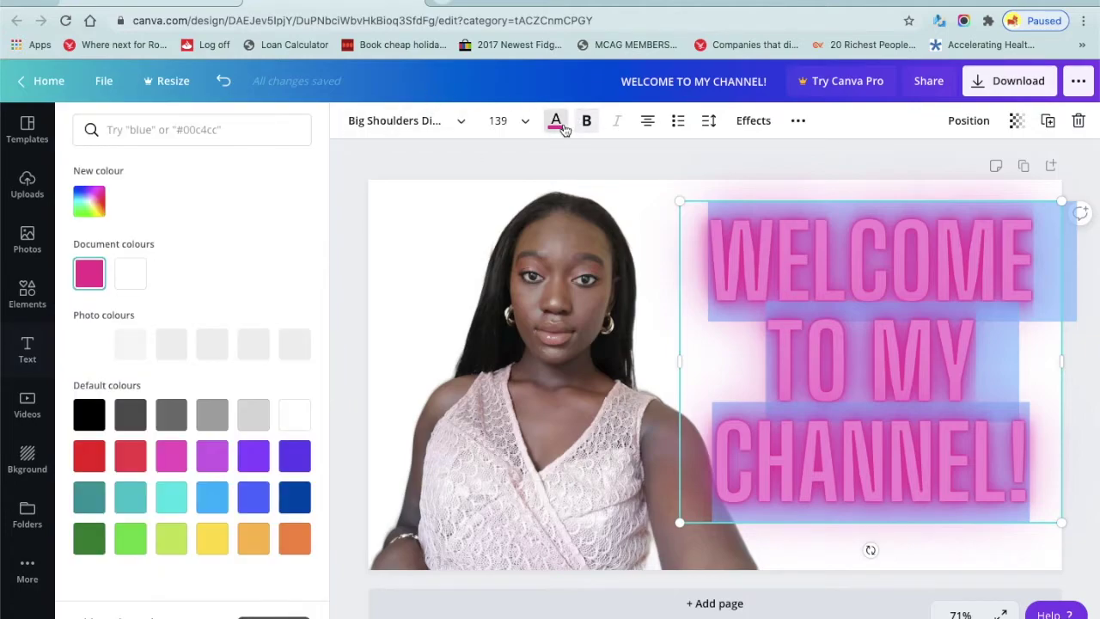
left_click(131, 274)
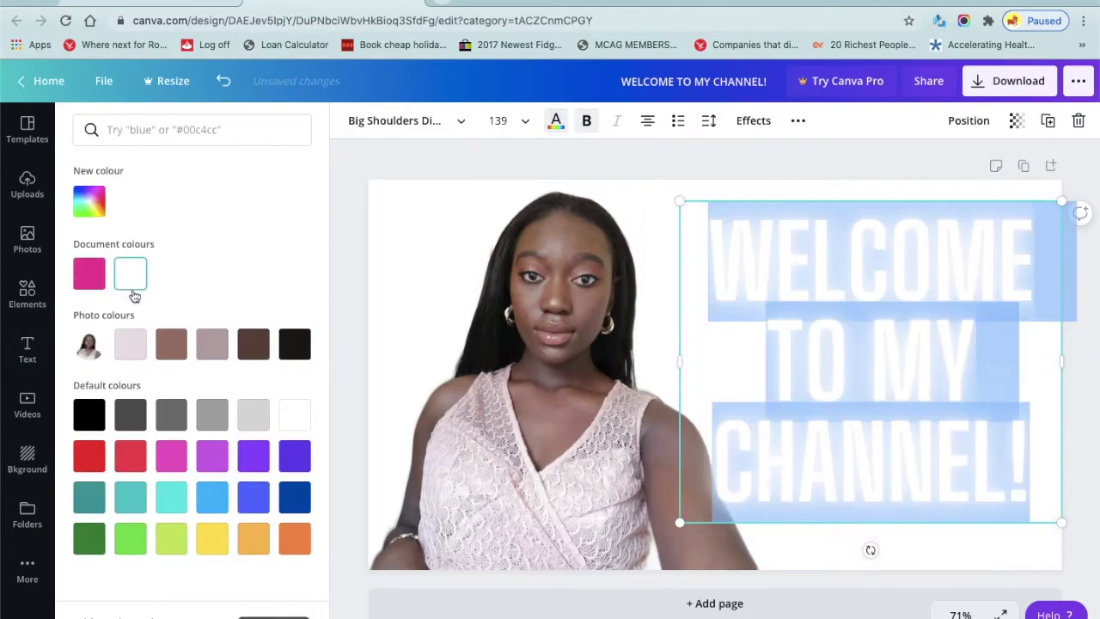
left_click(171, 357)
left_click(411, 270)
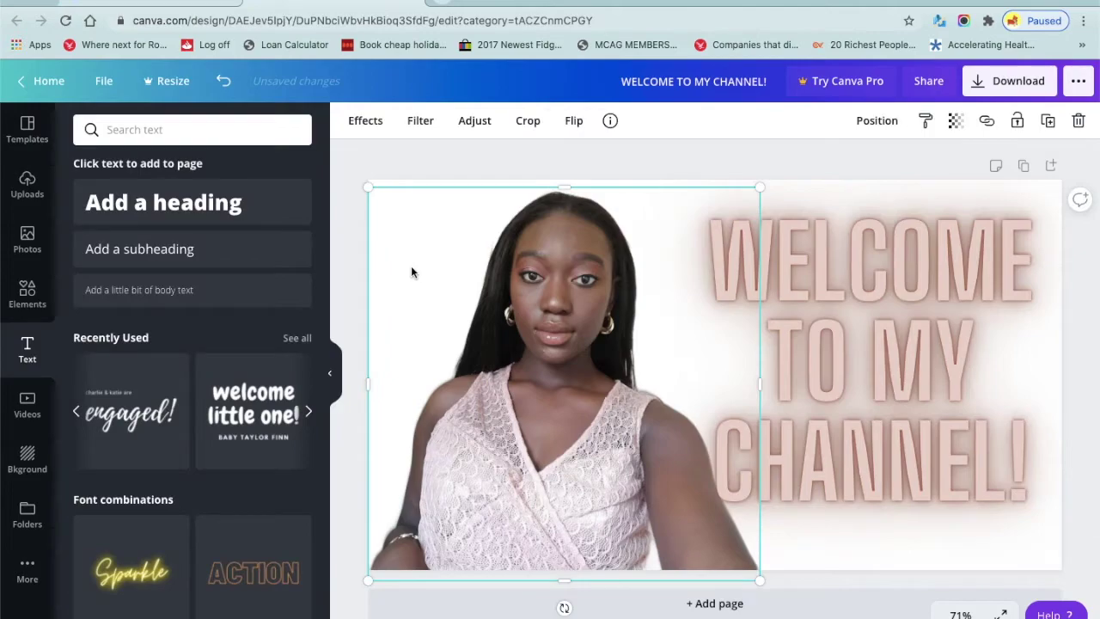
Step: Recolour the title text gray, after briefly trying pink, so it glows dark
double_click(753, 287)
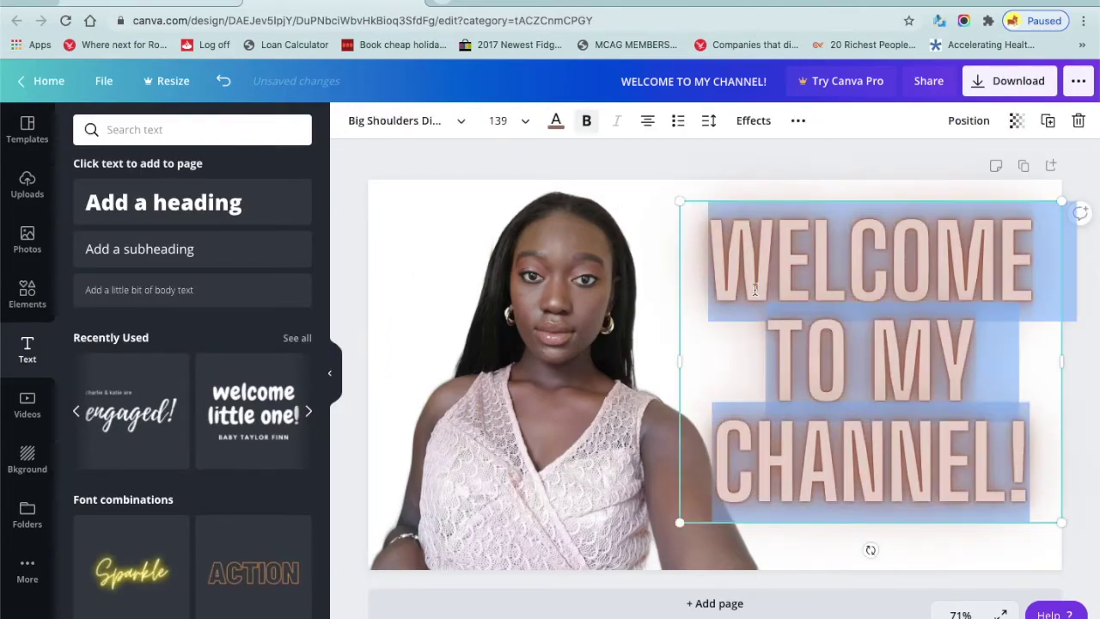
left_click(554, 124)
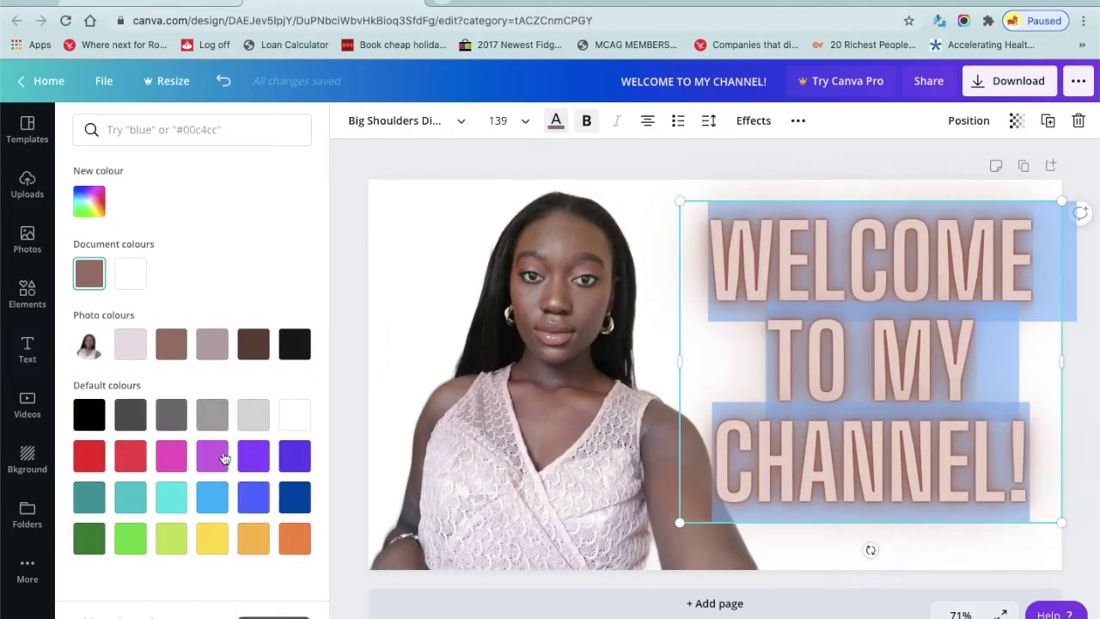
left_click(170, 457)
left_click(89, 415)
left_click(481, 315)
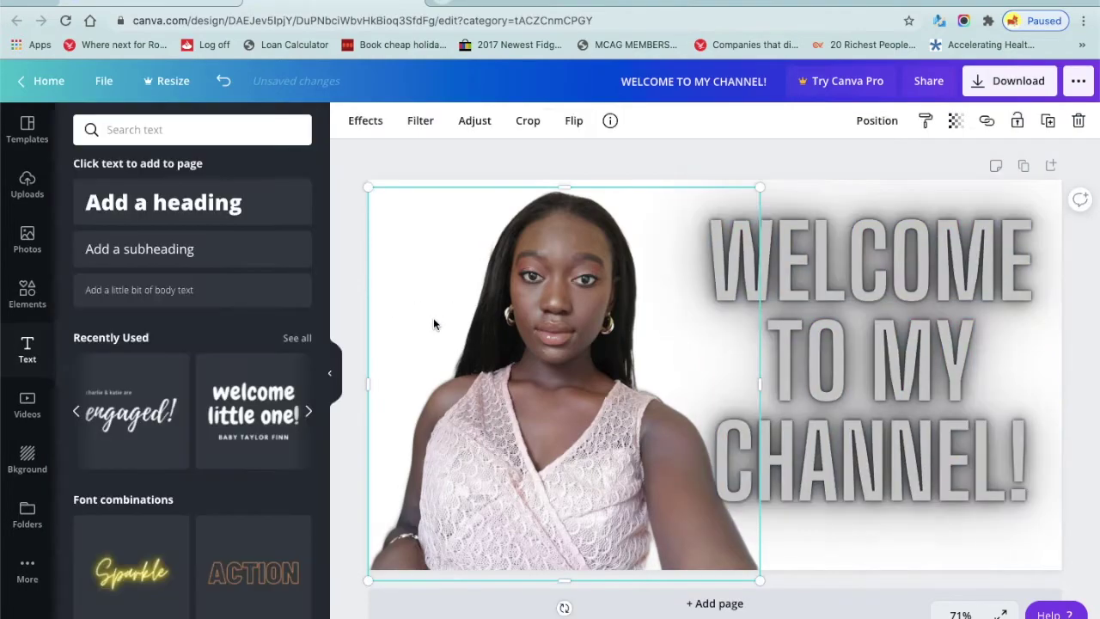
left_click(399, 163)
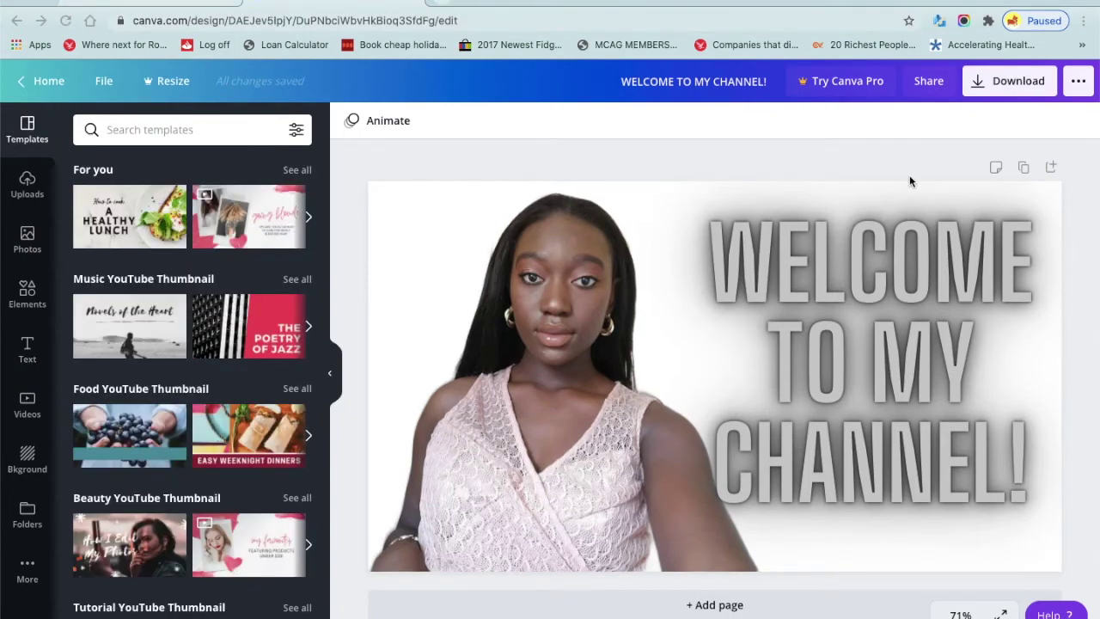
Step: Download the thumbnail with File type kept as PNG, 1280 x 720
left_click(1075, 86)
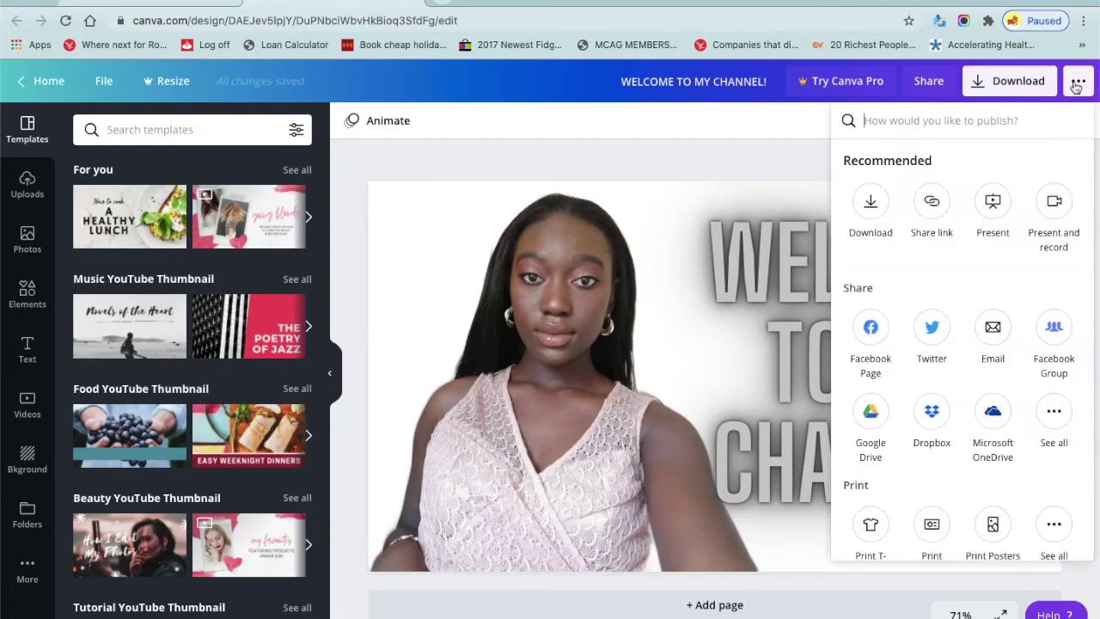
left_click(876, 204)
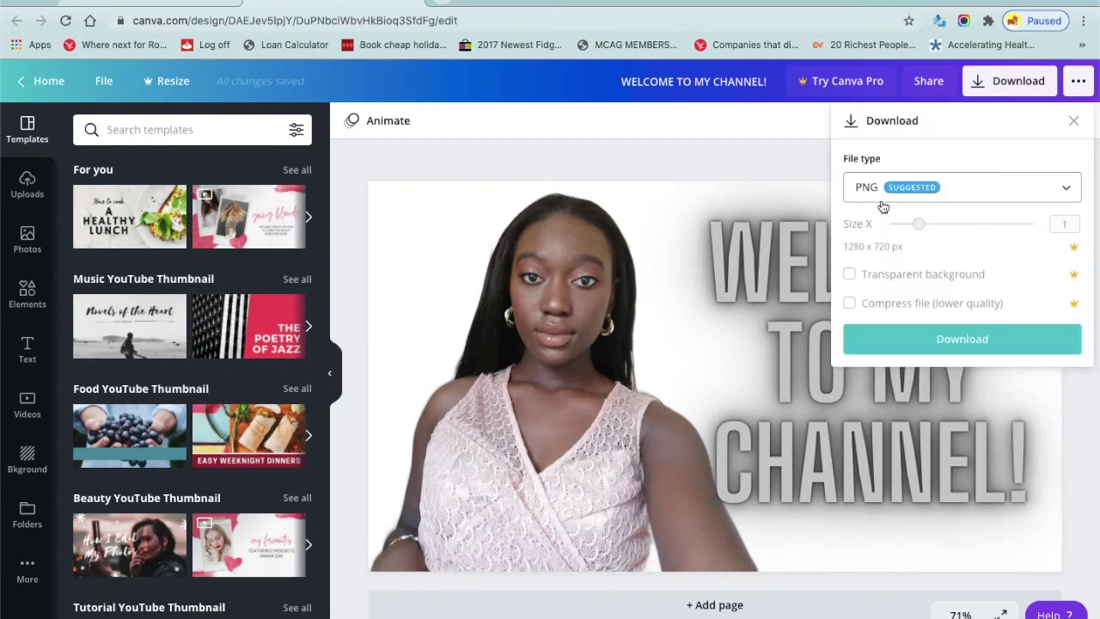
left_click(884, 207)
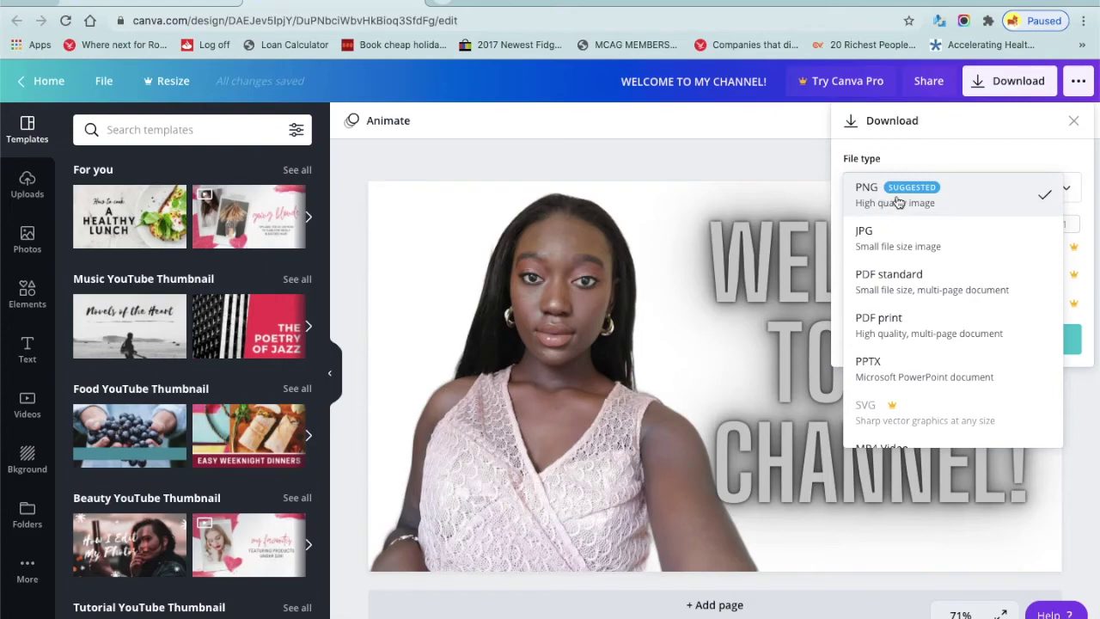
left_click(896, 201)
left_click(902, 332)
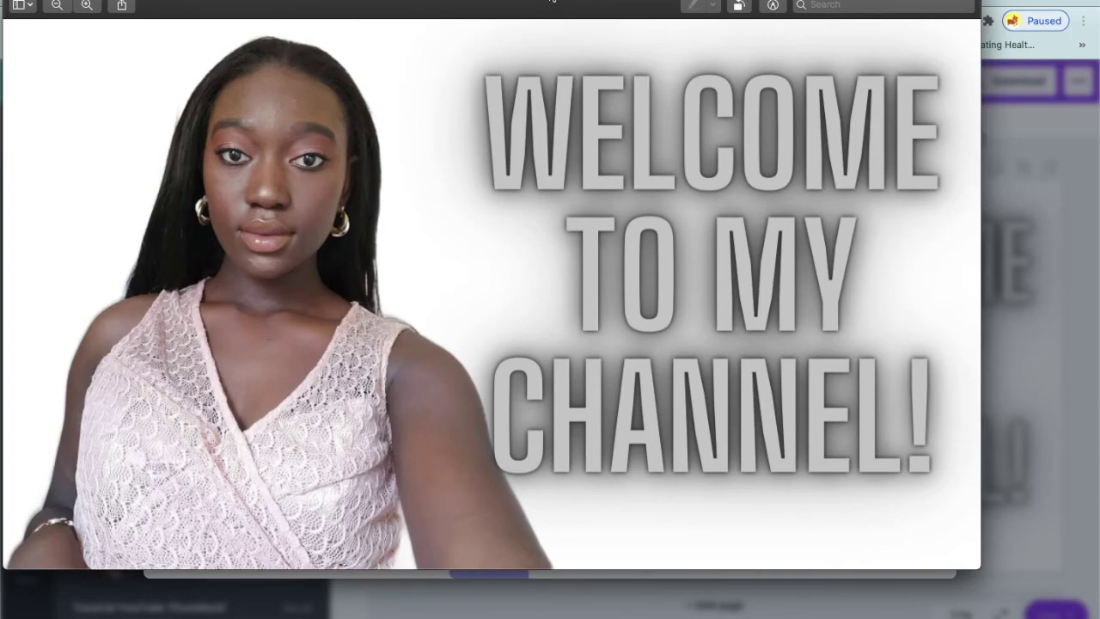
Step: Rename the downloaded thumbnail in Preview to 'VIDEO Q THUMBNAIL' in Downloads
key("super+s")
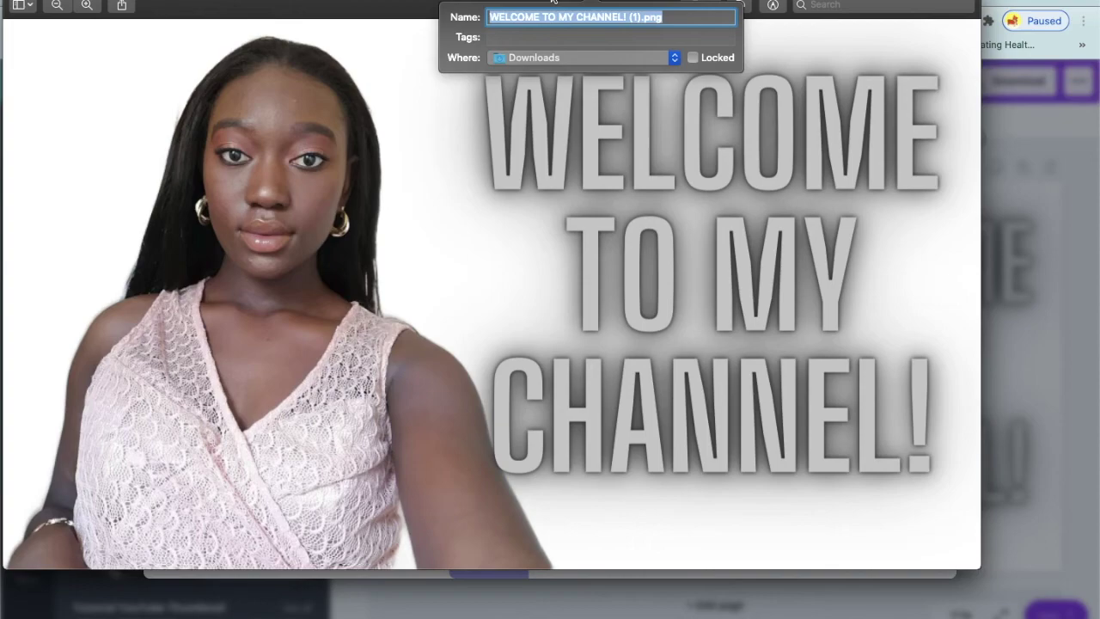
type("VIDEO Q THUN")
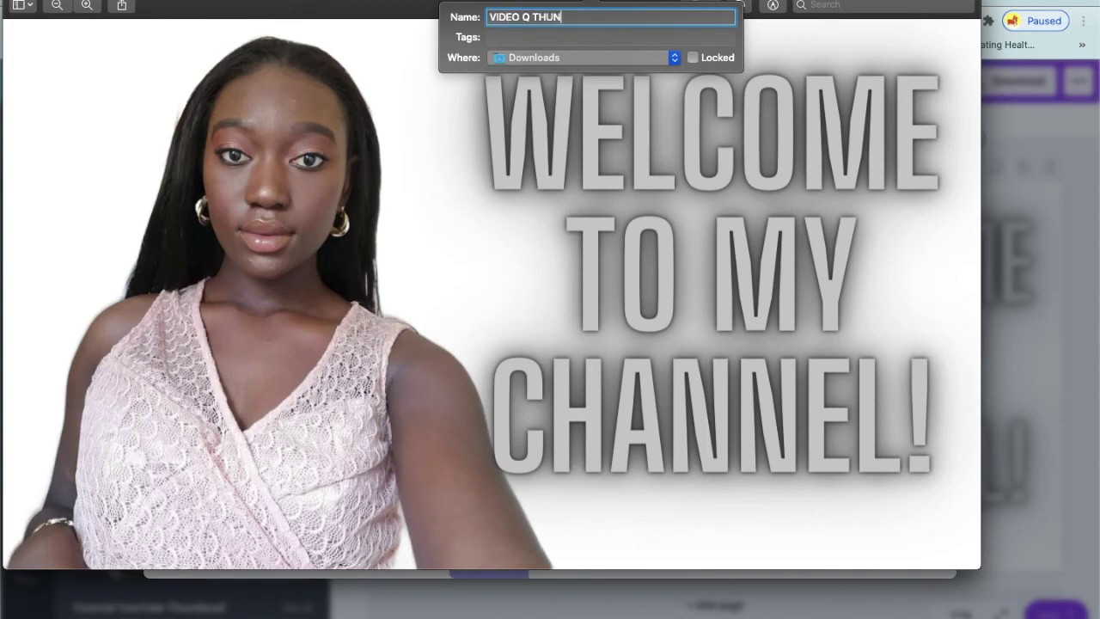
key("BackSpace")
type("MBNAI")
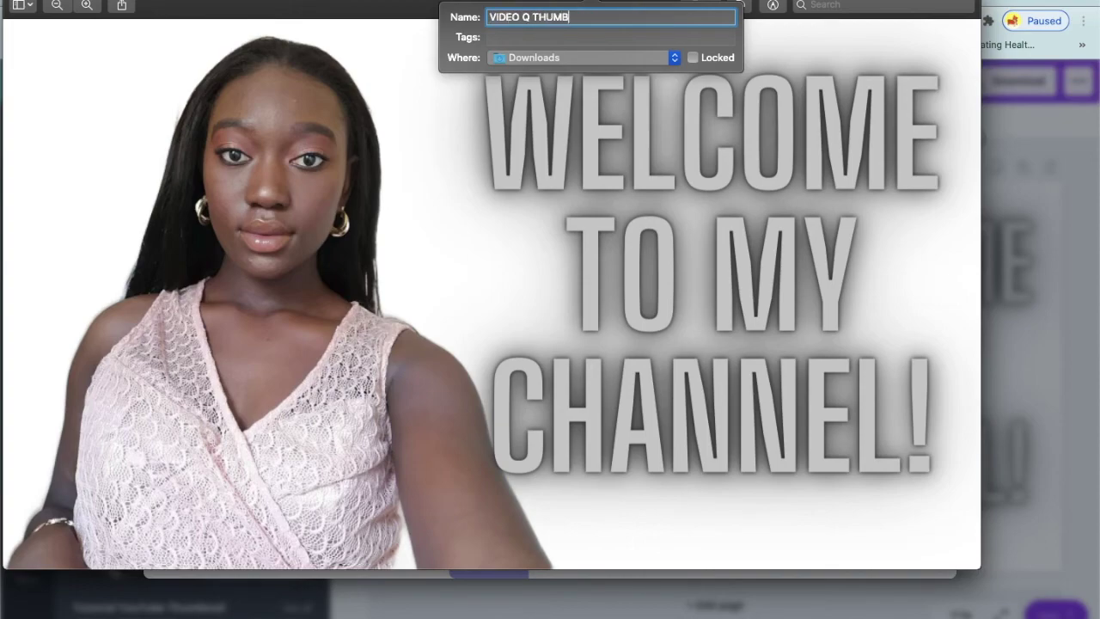